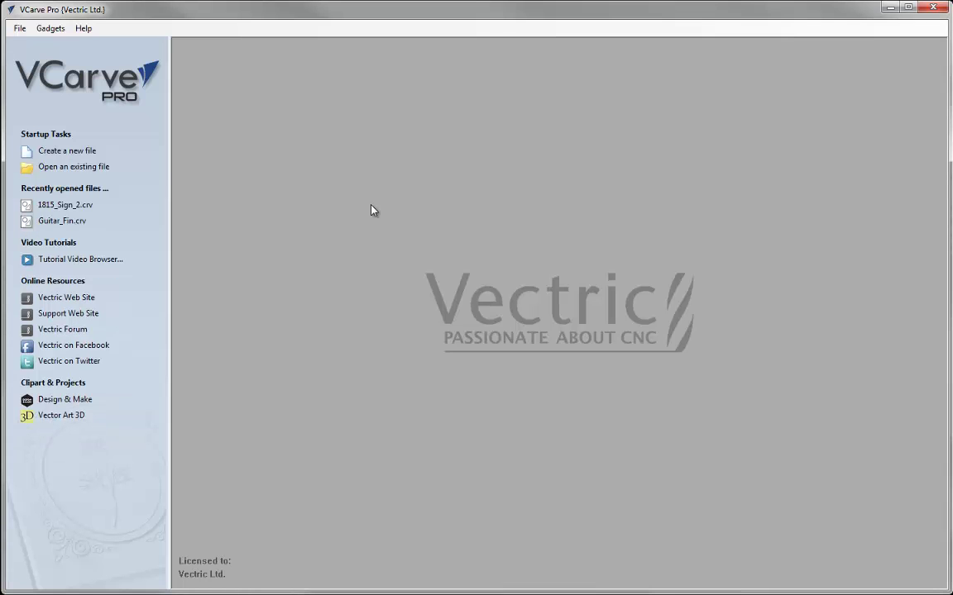
# Step: Create a new job 24 inches wide, 8 inches high and 0.75 inches thick
pyautogui.click(66, 151)
pyautogui.doubleClick(121, 97)
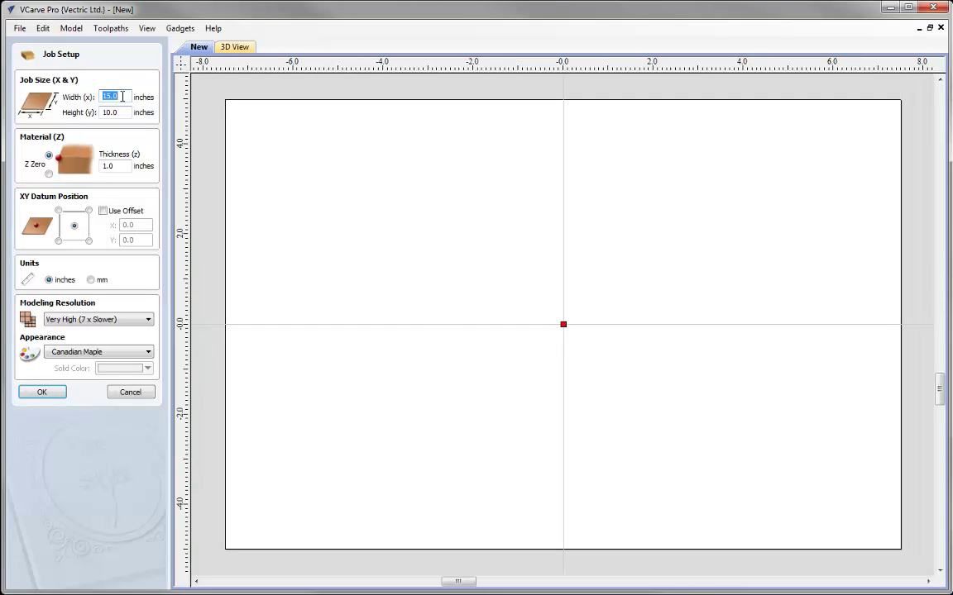
pyautogui.write('24')
pyautogui.press('Tab')
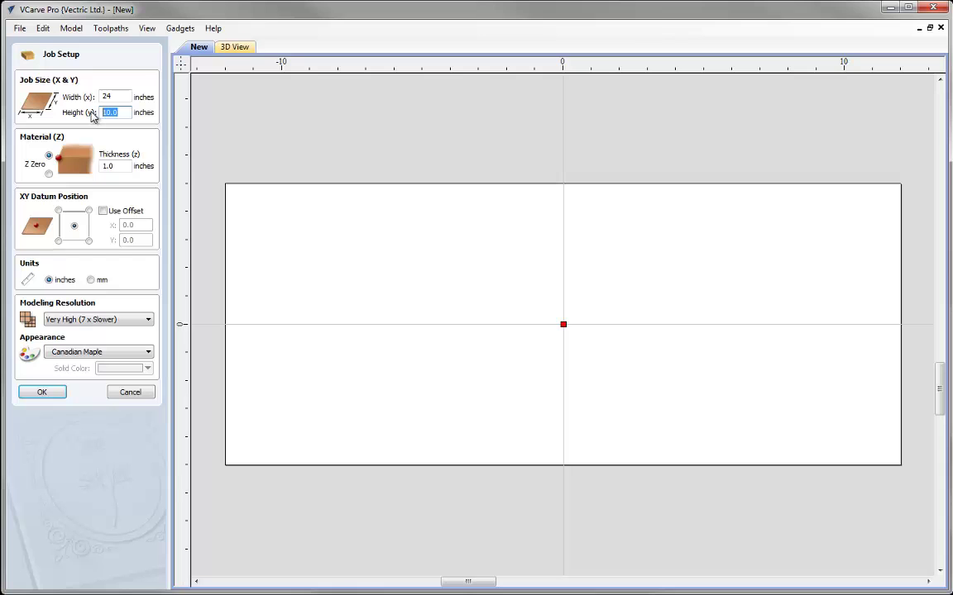
pyautogui.write('8')
pyautogui.press('Tab')
pyautogui.write('0.75')
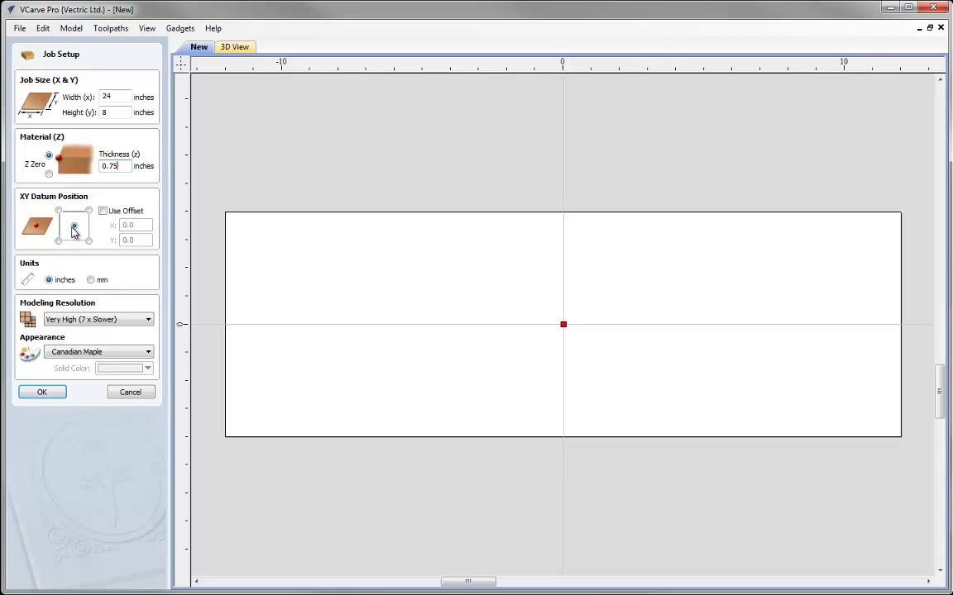
pyautogui.click(41, 394)
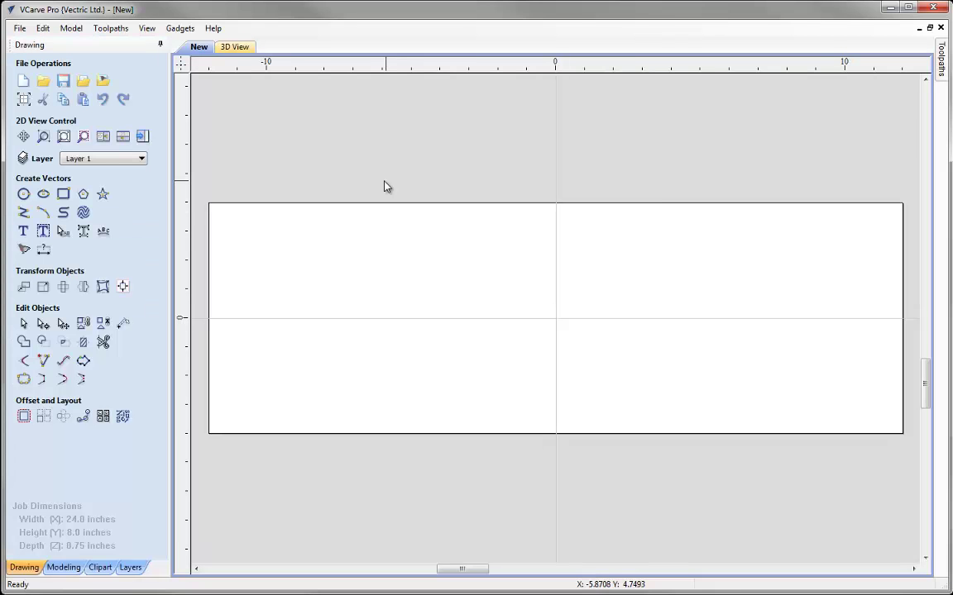
# Step: Draw a square-cornered rectangle 23 by 7 inches, centred at X 0, Y 0
pyautogui.click(65, 194)
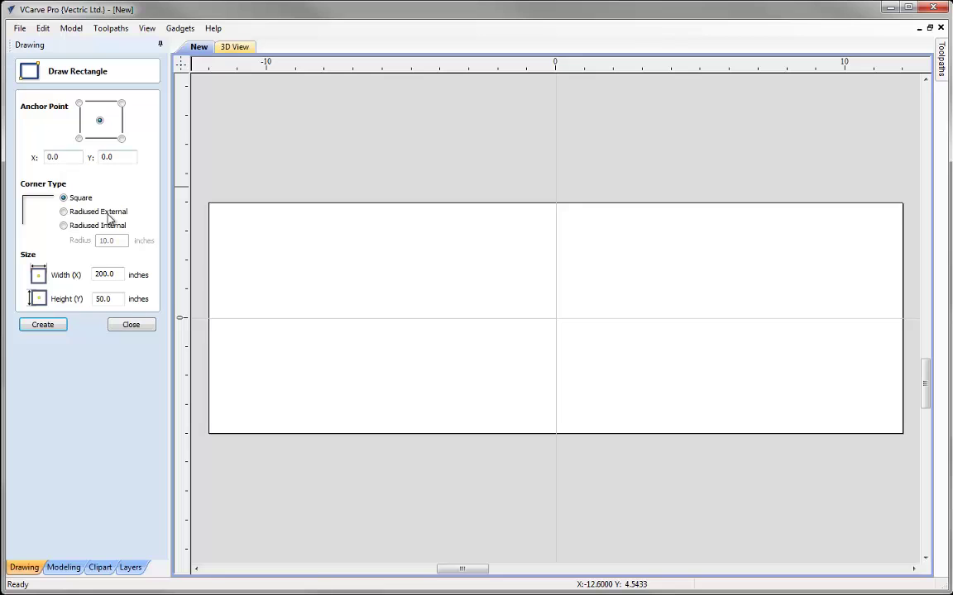
pyautogui.click(114, 275)
pyautogui.hotkey('ctrl', 'a')
pyautogui.write('23')
pyautogui.press('Tab')
pyautogui.write('7')
pyautogui.click(43, 326)
pyautogui.click(123, 328)
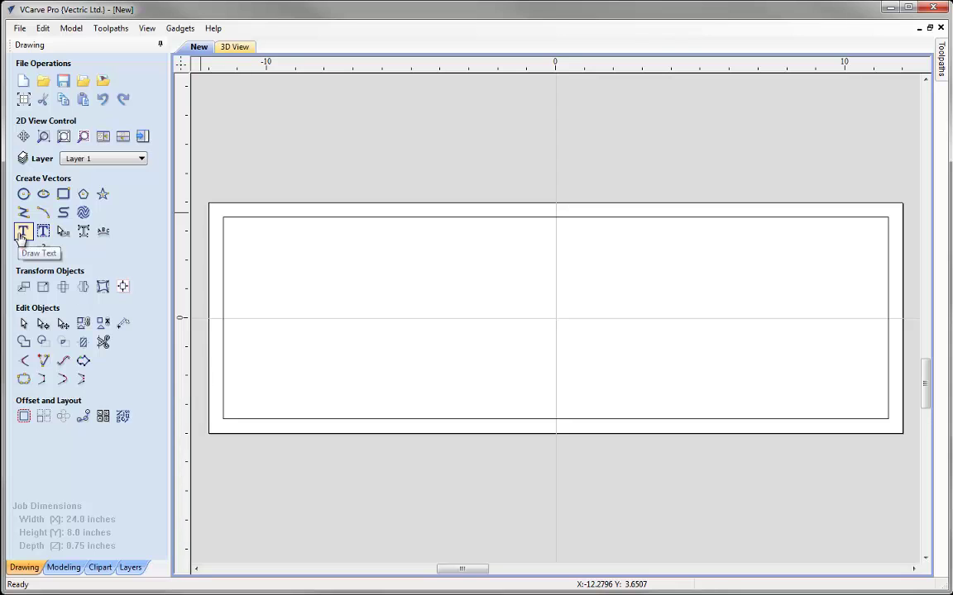
# Step: Create the two-line text GRANGE / ROAD in Trebuchet MS, 4 inches high, and centre it in the job
pyautogui.click(23, 233)
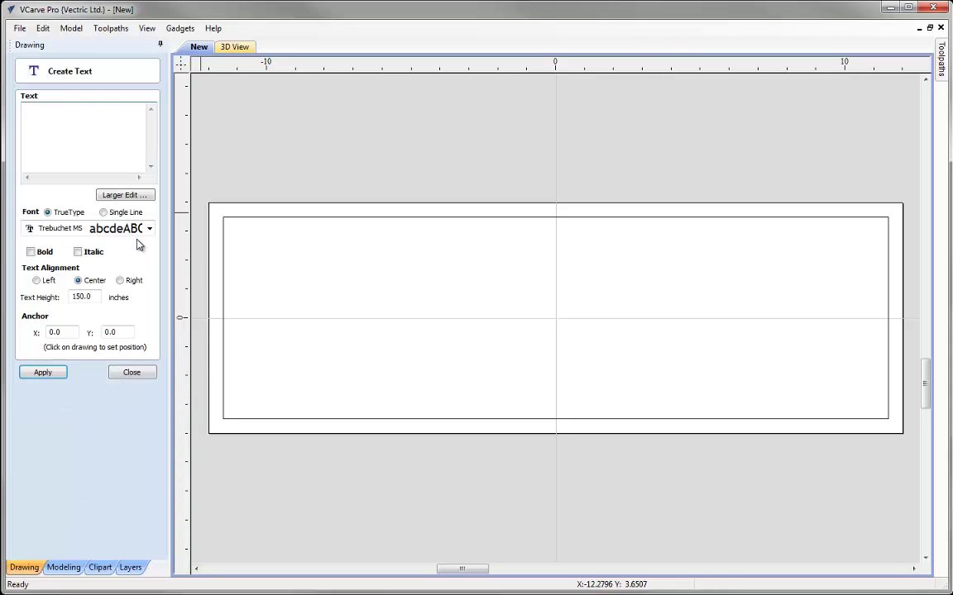
pyautogui.click(52, 232)
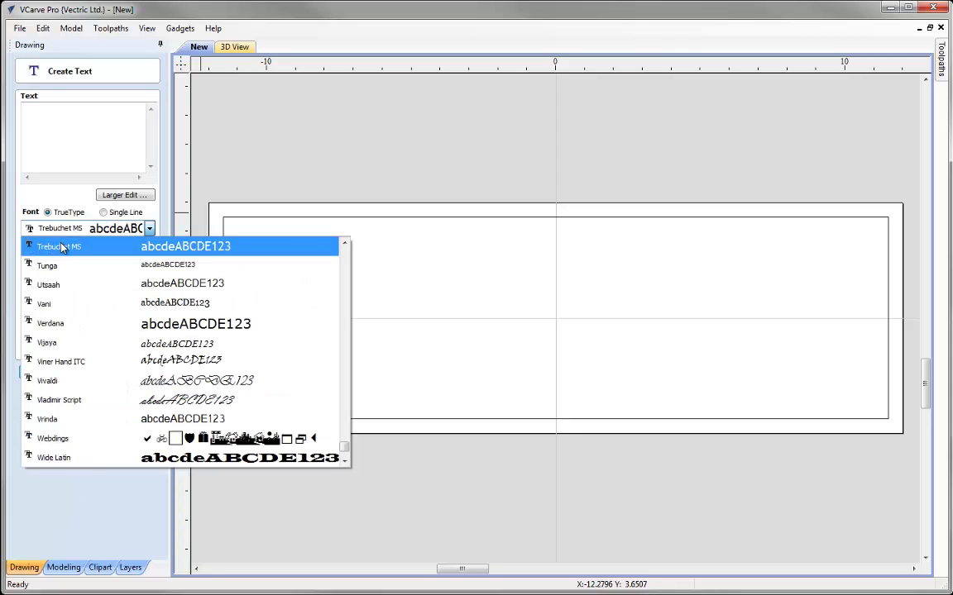
pyautogui.click(60, 248)
pyautogui.click(41, 129)
pyautogui.write('GRANGE')
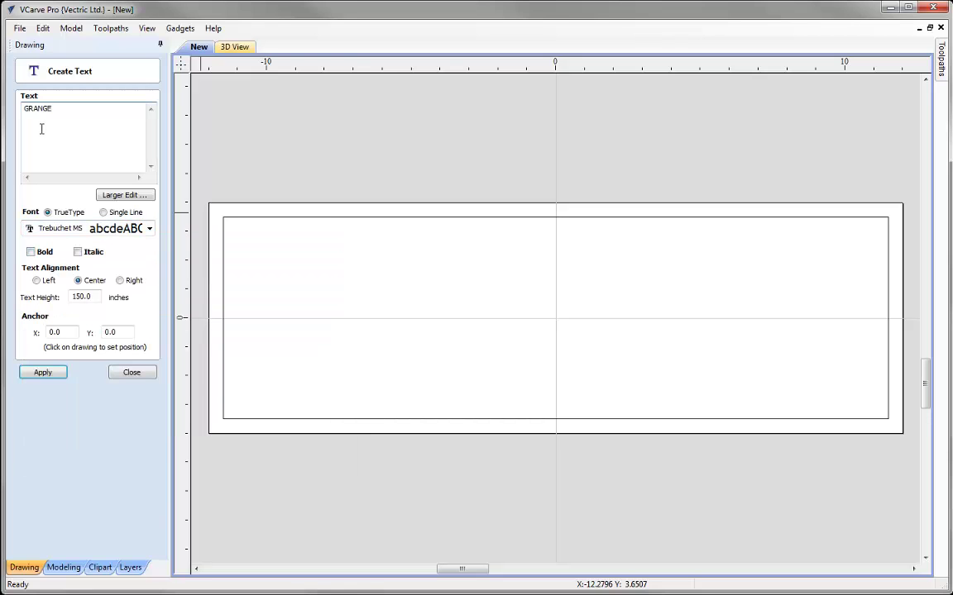
pyautogui.press('Return')
pyautogui.write('ROAD')
pyautogui.doubleClick(89, 296)
pyautogui.write('4')
pyautogui.click(43, 373)
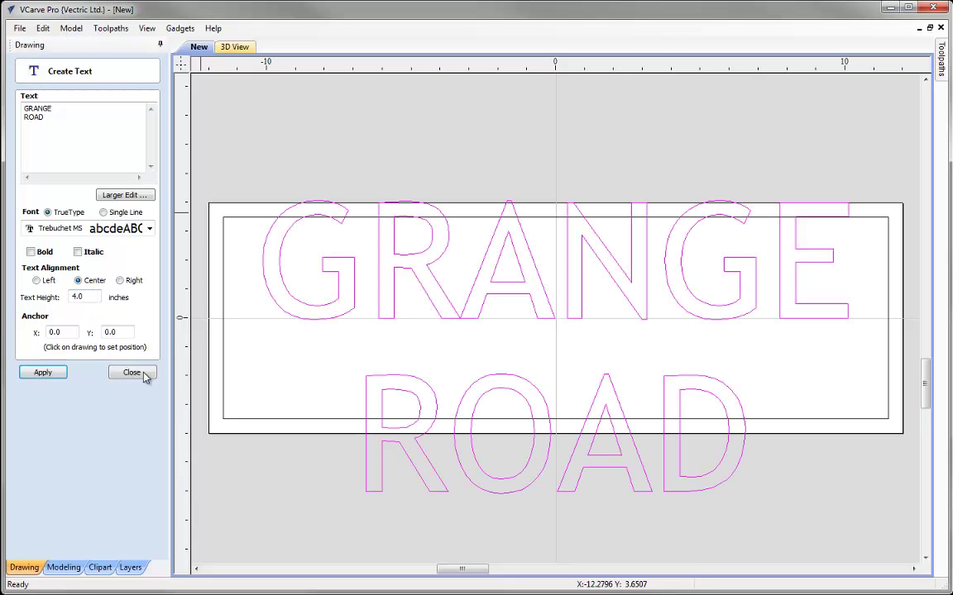
pyautogui.click(131, 373)
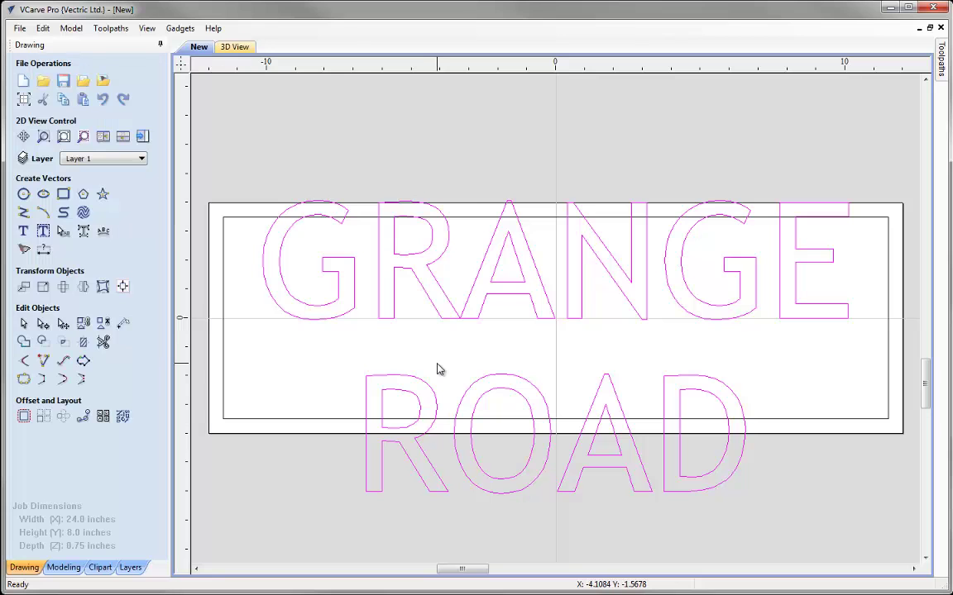
pyautogui.press('F9')
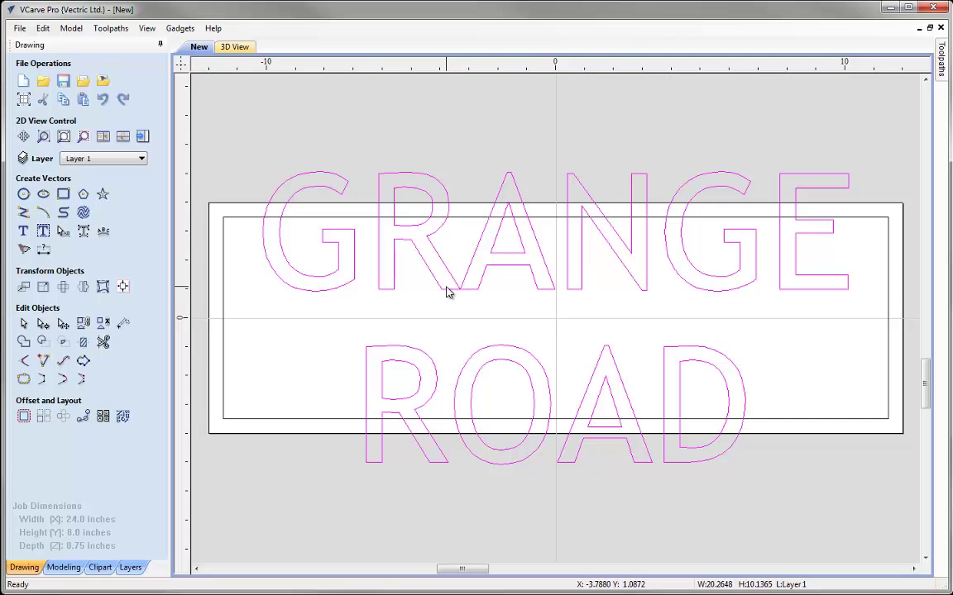
# Step: Kern the letters of GRANGE interactively, opening up the tight gaps such as the one between R and A
pyautogui.scroll(3, 451, 294)
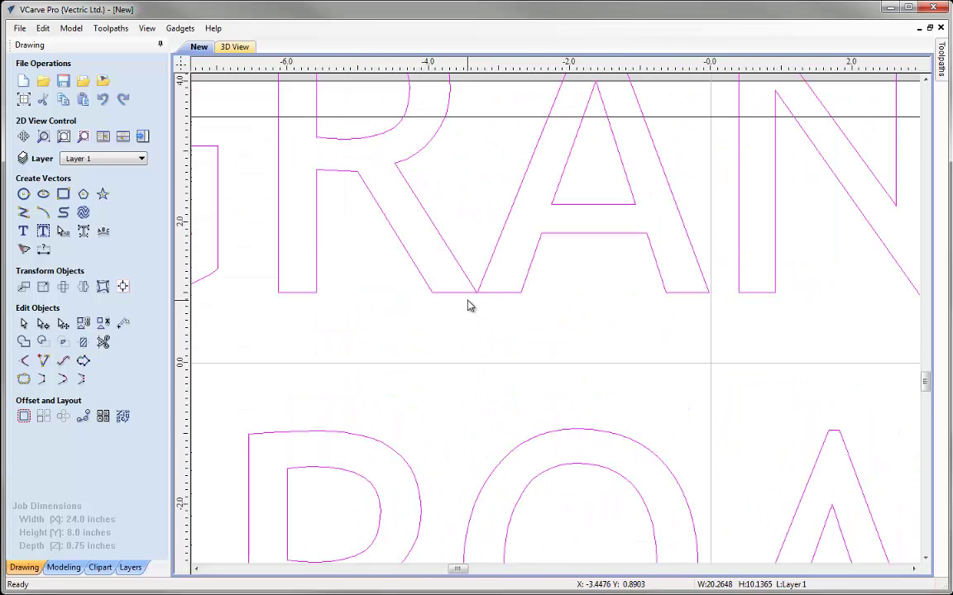
pyautogui.scroll(-3, 475, 323)
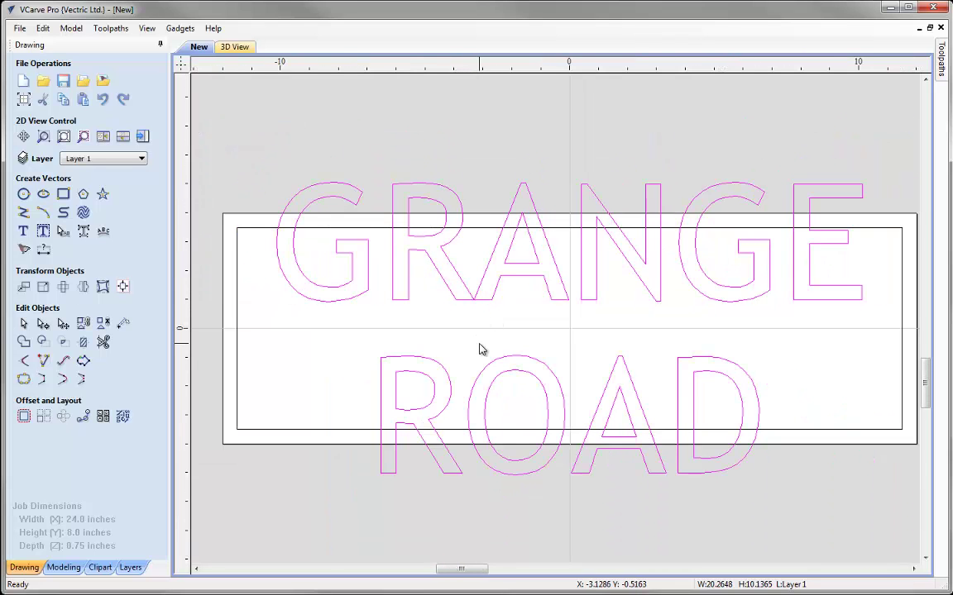
pyautogui.click(62, 234)
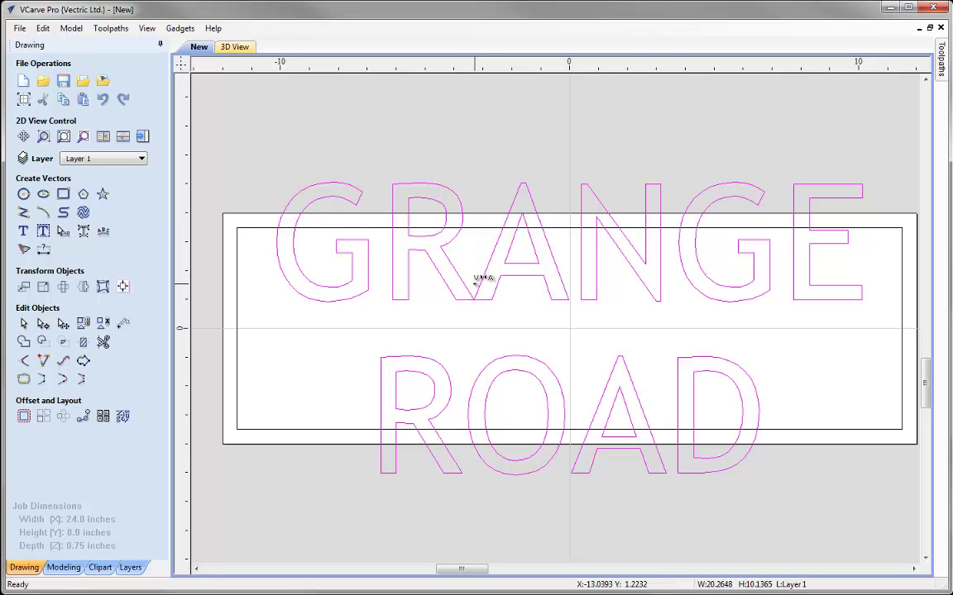
pyautogui.moveTo(479, 278); pyautogui.dragTo(520, 244)
pyautogui.moveTo(468, 261); pyautogui.dragTo(472, 262)
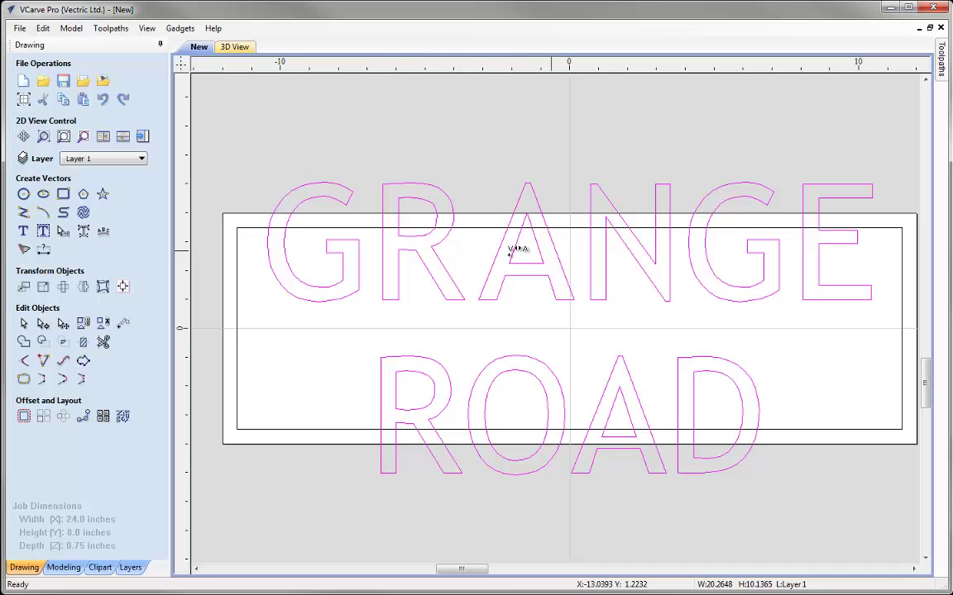
pyautogui.moveTo(366, 250); pyautogui.dragTo(370, 253)
pyautogui.moveTo(625, 251); pyautogui.dragTo(630, 252)
pyautogui.moveTo(792, 255); pyautogui.dragTo(797, 255)
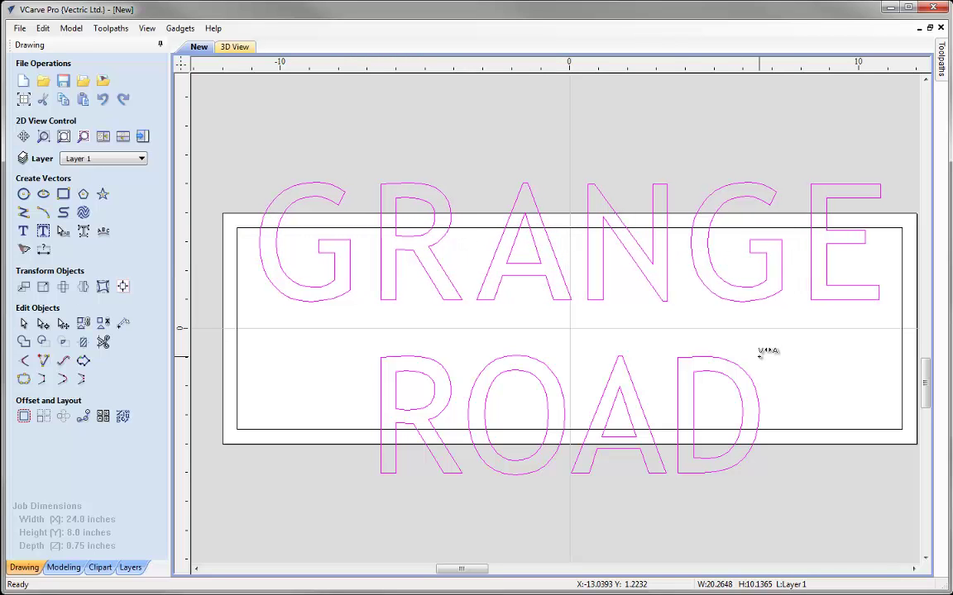
# Step: Widen the letter spacing of ROAD with interactive kerning, and return to normal selection
pyautogui.moveTo(474, 399); pyautogui.dragTo(479, 399)
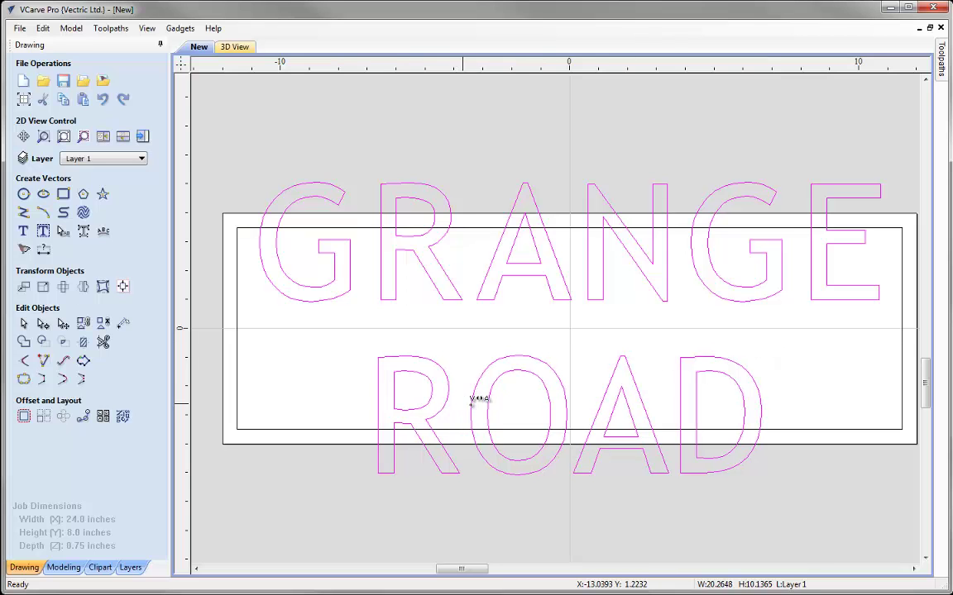
pyautogui.moveTo(571, 397); pyautogui.dragTo(576, 397)
pyautogui.moveTo(673, 399); pyautogui.dragTo(678, 398)
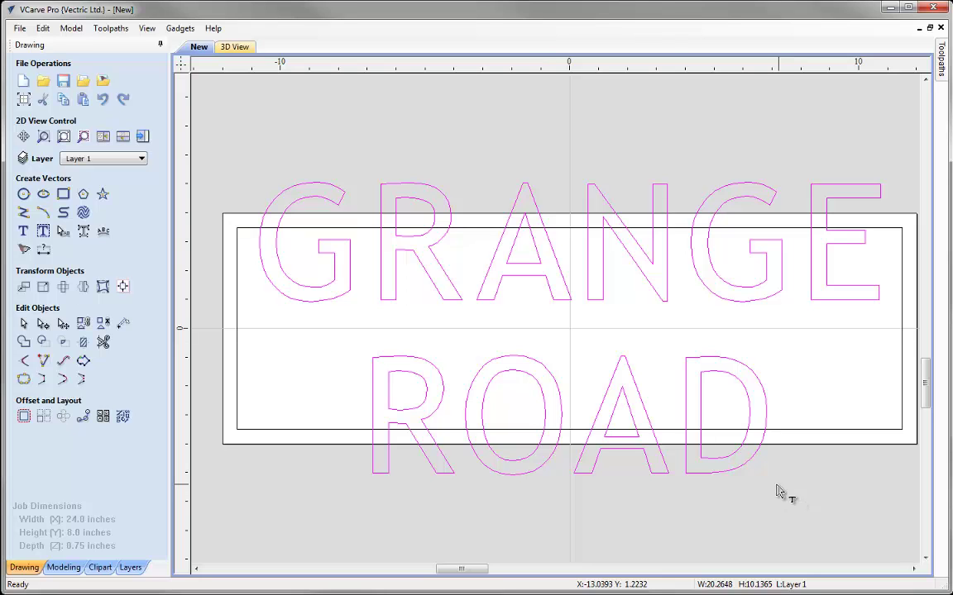
pyautogui.click(23, 325)
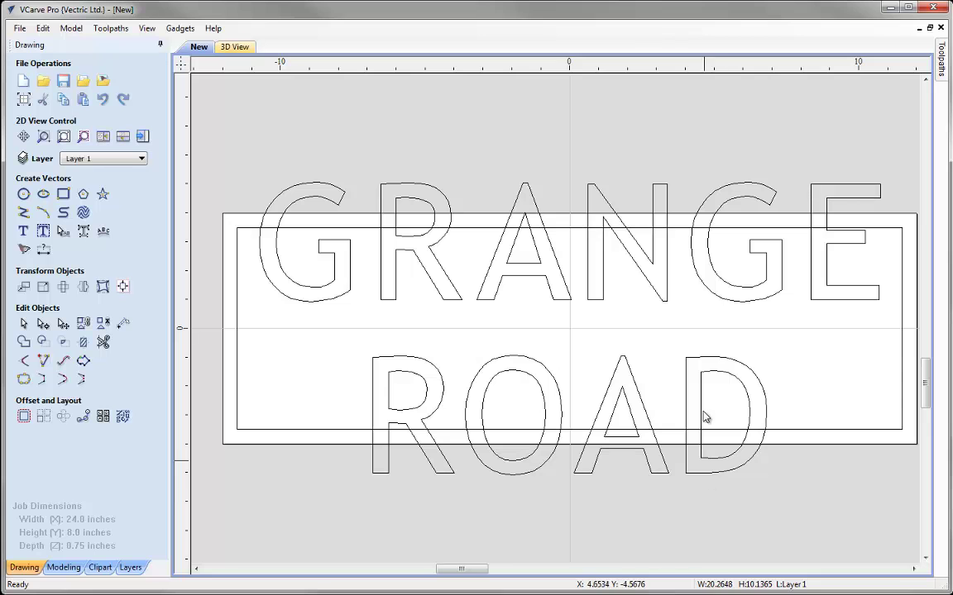
# Step: Break the text block into separate lines so GRANGE and ROAD can be selected individually
pyautogui.click(701, 381)
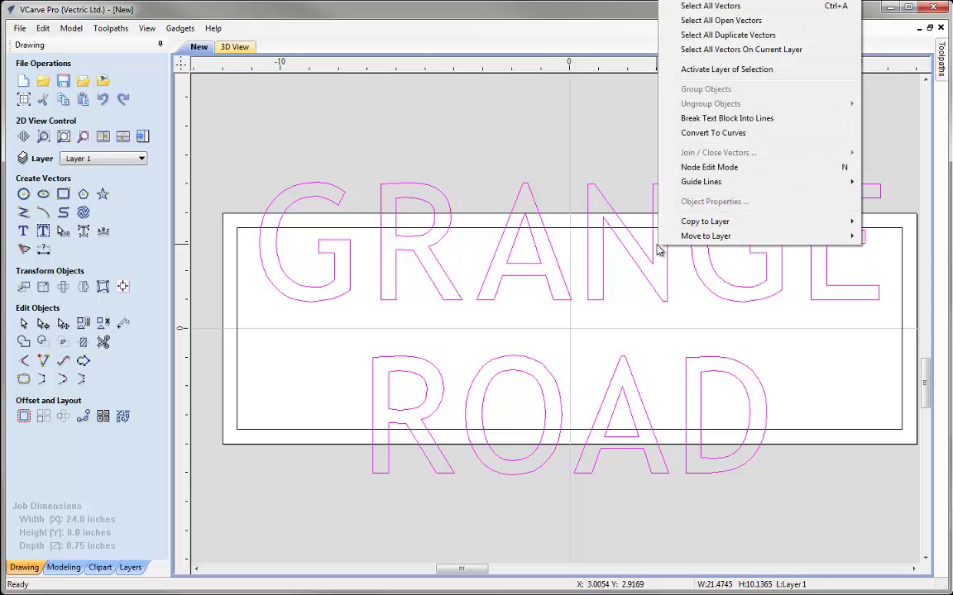
pyautogui.click(702, 124)
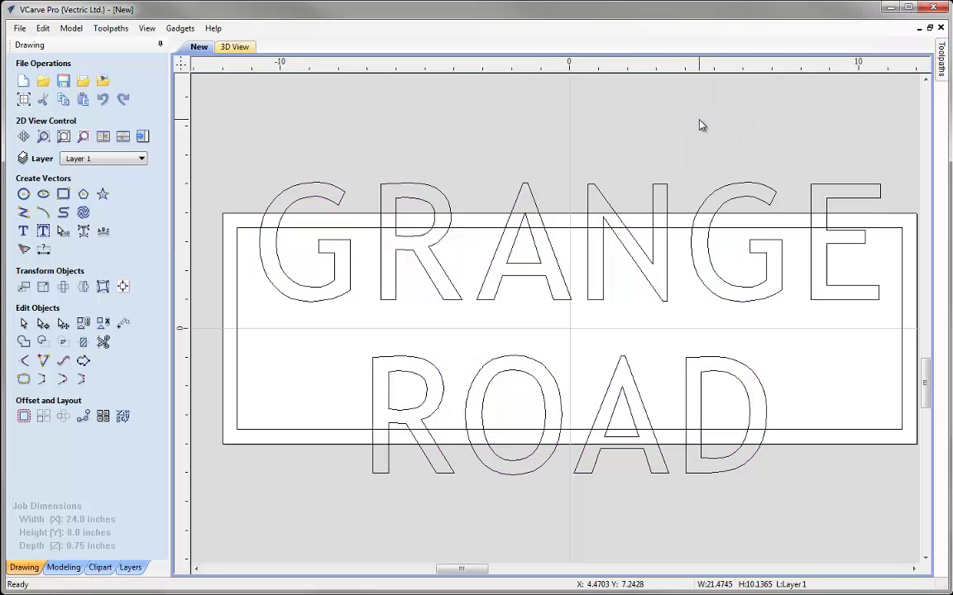
pyautogui.click(659, 188)
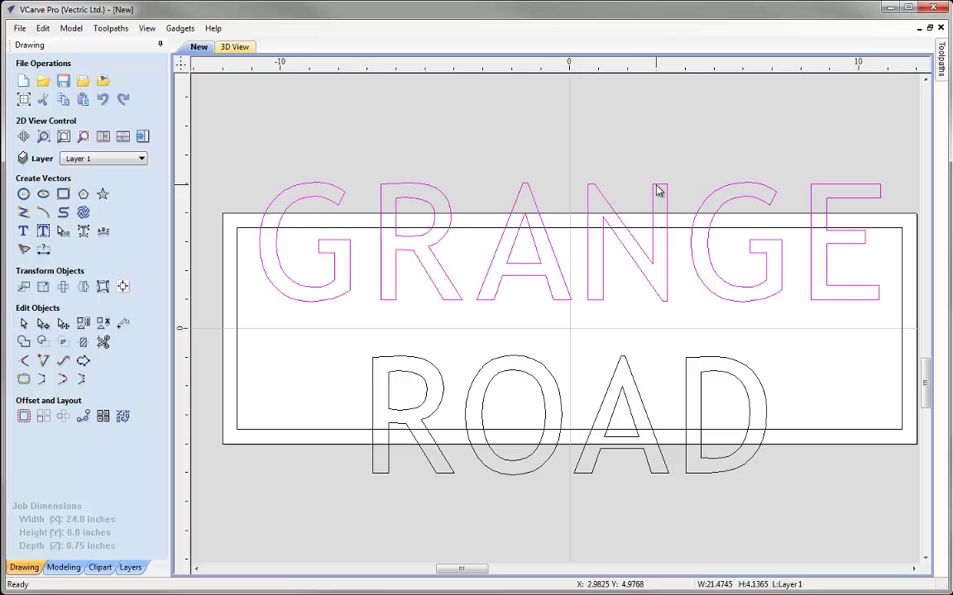
pyautogui.click(631, 374)
# Step: Move the word GRANGE up, out of the job area, to just above the material's upper edge
pyautogui.click(549, 258)
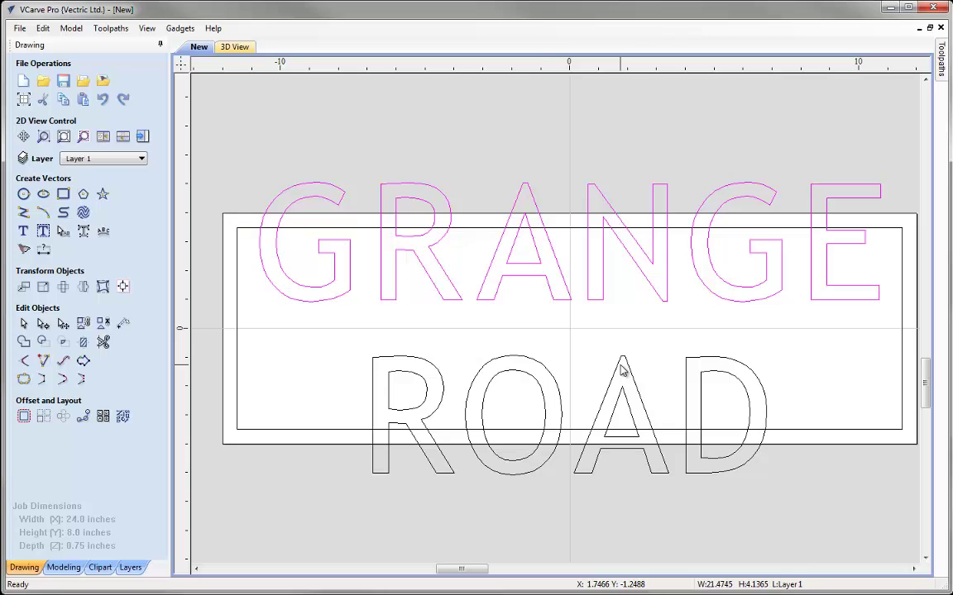
pyautogui.click(603, 282)
pyautogui.moveTo(604, 282); pyautogui.dragTo(601, 185)
# Step: Centre the word ROAD in the job and stretch it vertically to about 5.9 inches high
pyautogui.click(617, 445)
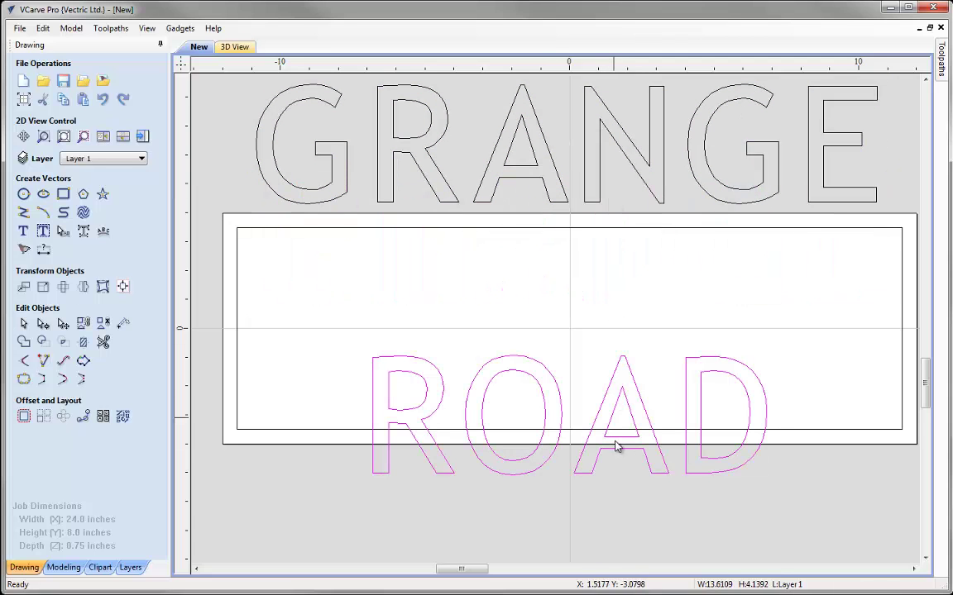
pyautogui.press('F9')
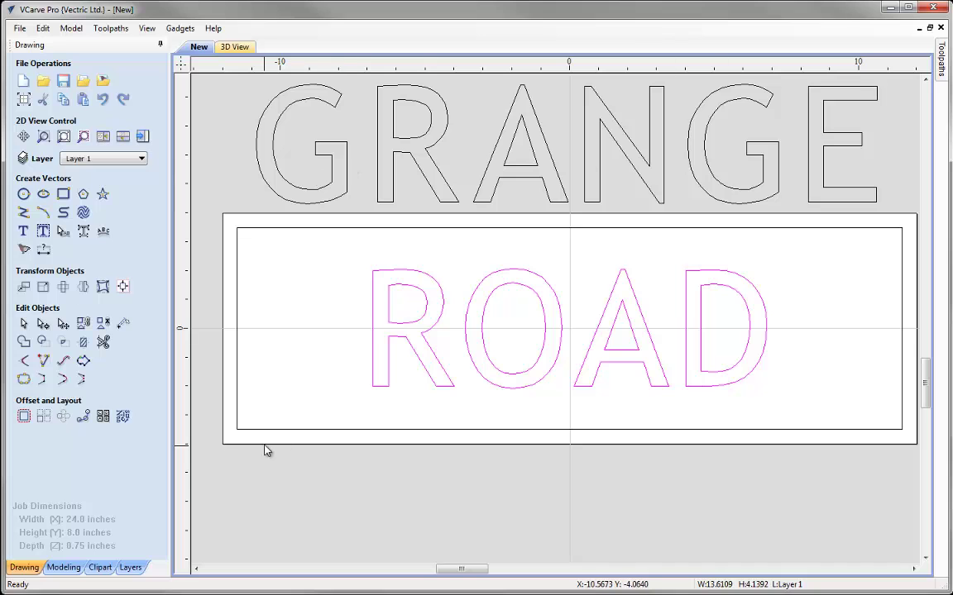
pyautogui.click(453, 390)
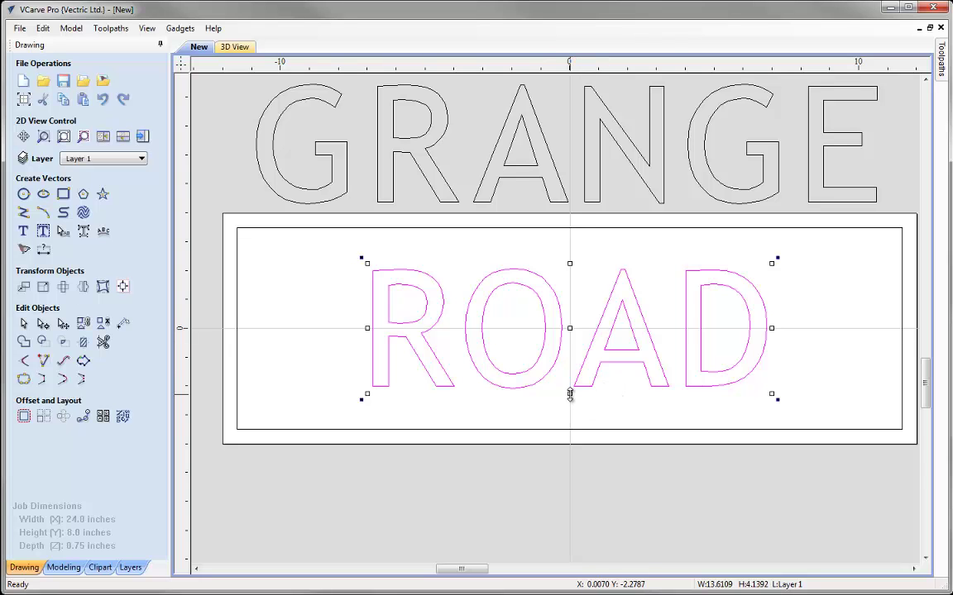
pyautogui.moveTo(570, 395); pyautogui.dragTo(570, 419)
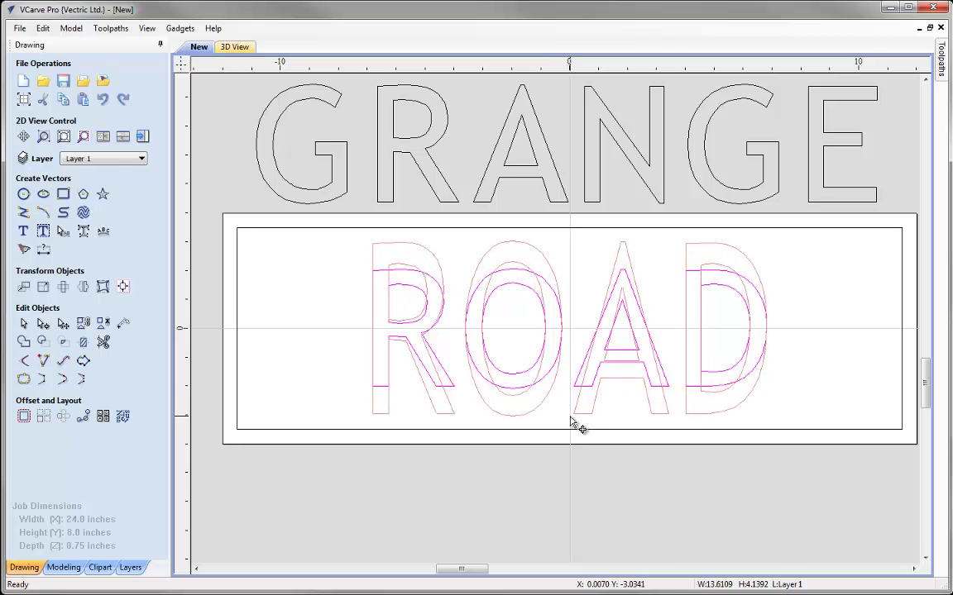
pyautogui.moveTo(570, 417); pyautogui.dragTo(570, 419)
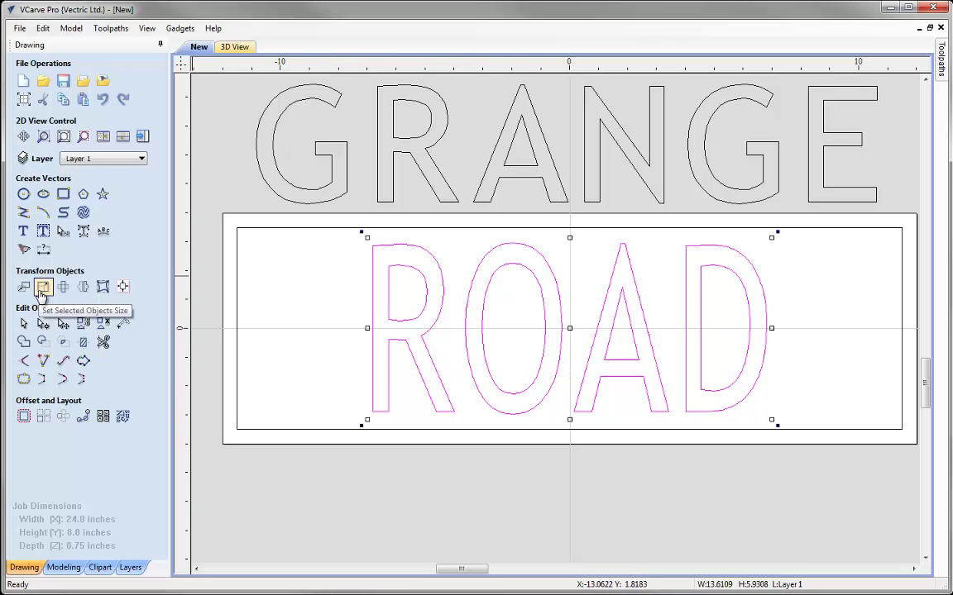
# Step: Centre the word GRANGE in the job and set its size to 22 by 3.8 inches with width and height unlinked
pyautogui.click(267, 186)
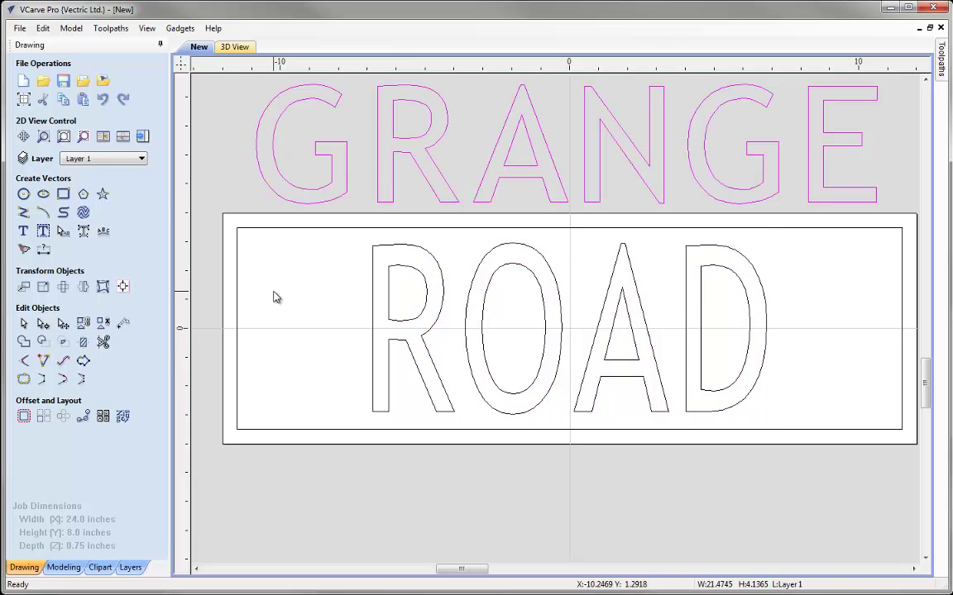
pyautogui.press('F9')
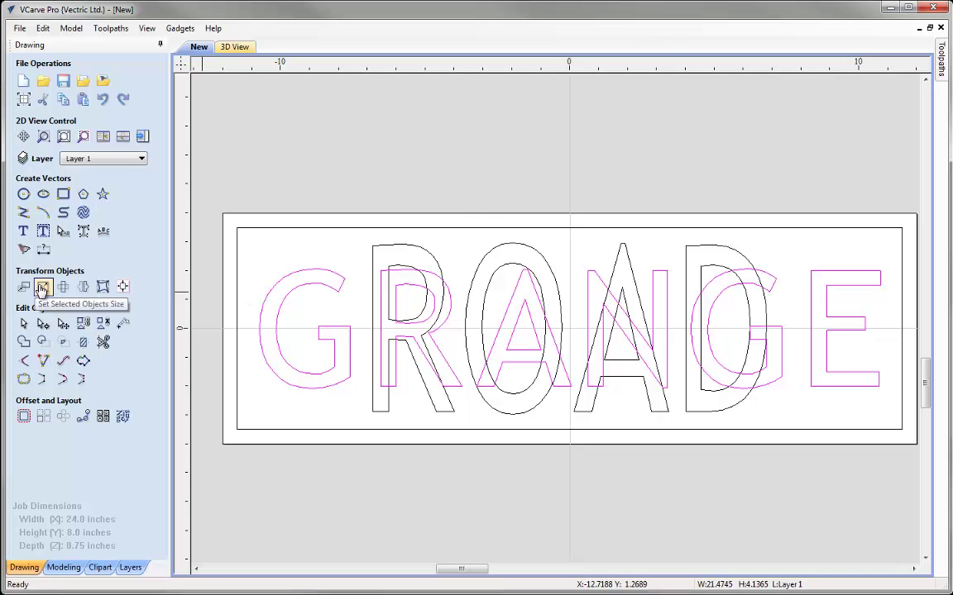
pyautogui.click(42, 287)
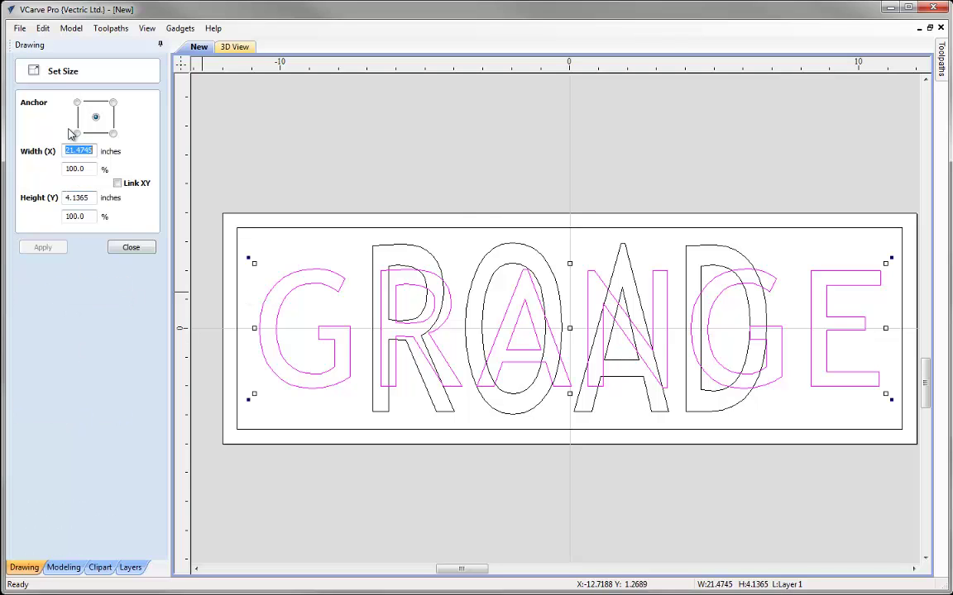
pyautogui.click(118, 184)
pyautogui.moveTo(93, 152); pyautogui.dragTo(39, 153)
pyautogui.write('22')
pyautogui.click(92, 198)
pyautogui.moveTo(91, 197); pyautogui.dragTo(40, 203)
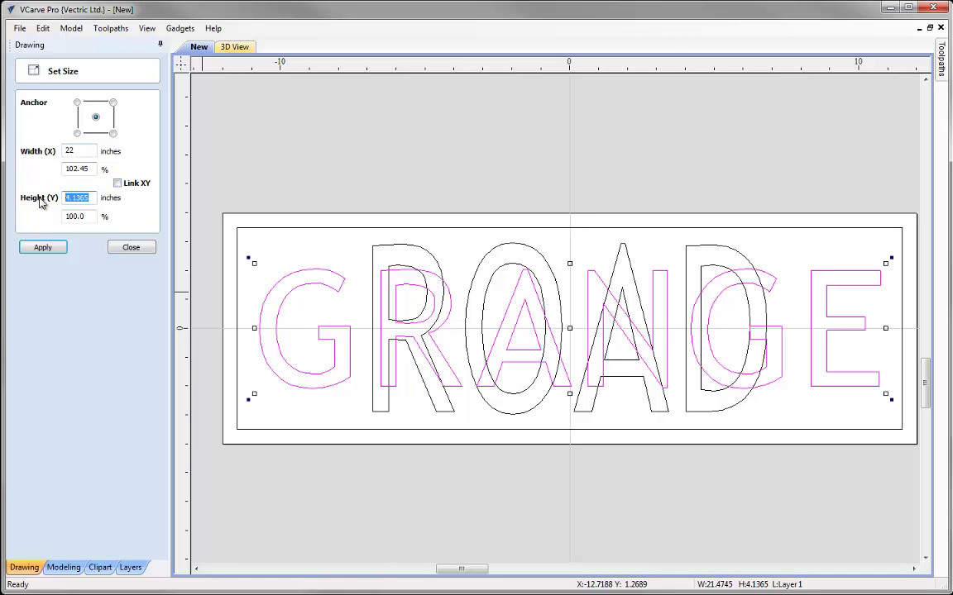
pyautogui.write('3.8')
pyautogui.click(43, 248)
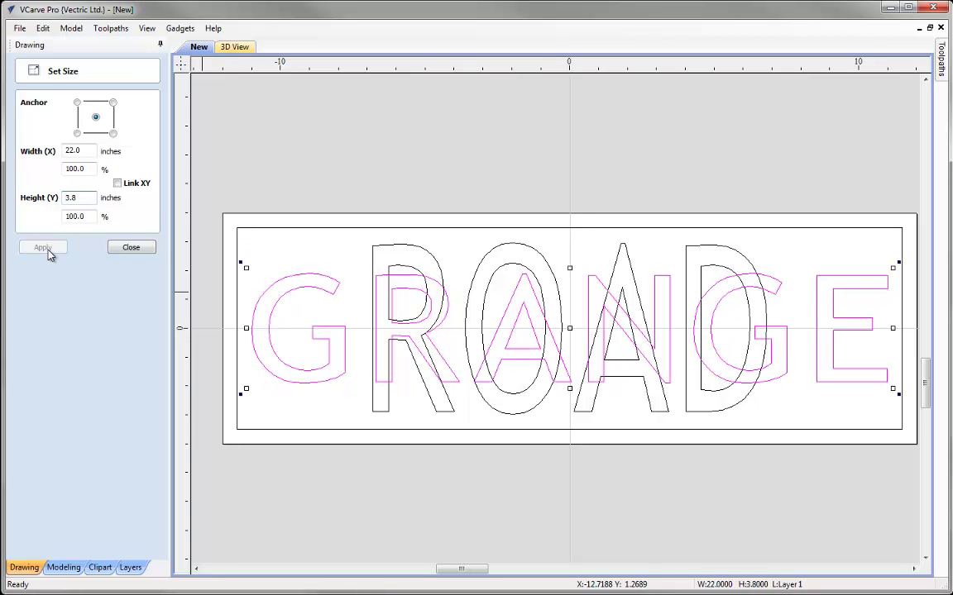
pyautogui.click(135, 249)
pyautogui.press('Escape')
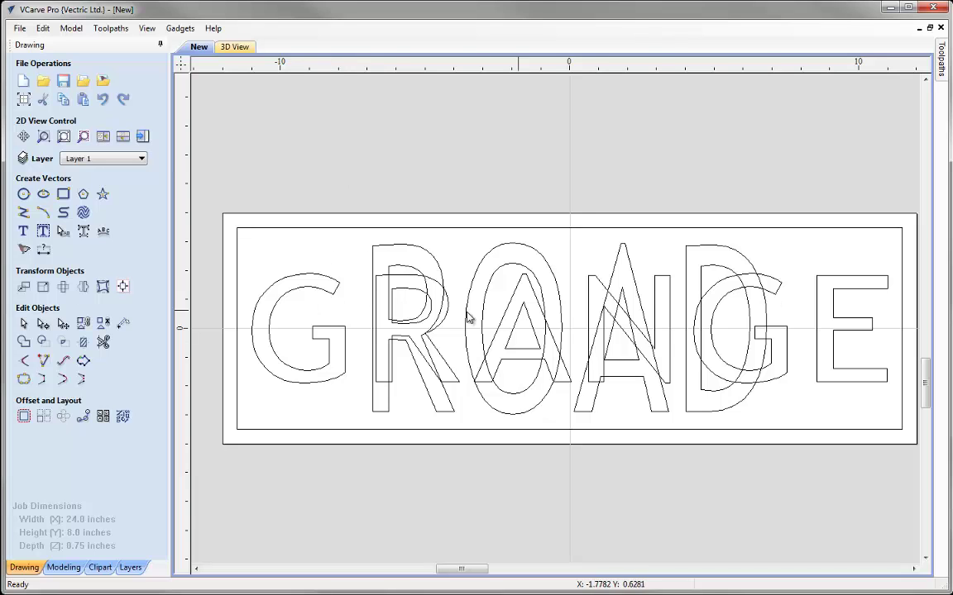
# Step: Copy the word GRANGE to a new layer named Top Text and make that layer hidden
pyautogui.click(311, 289)
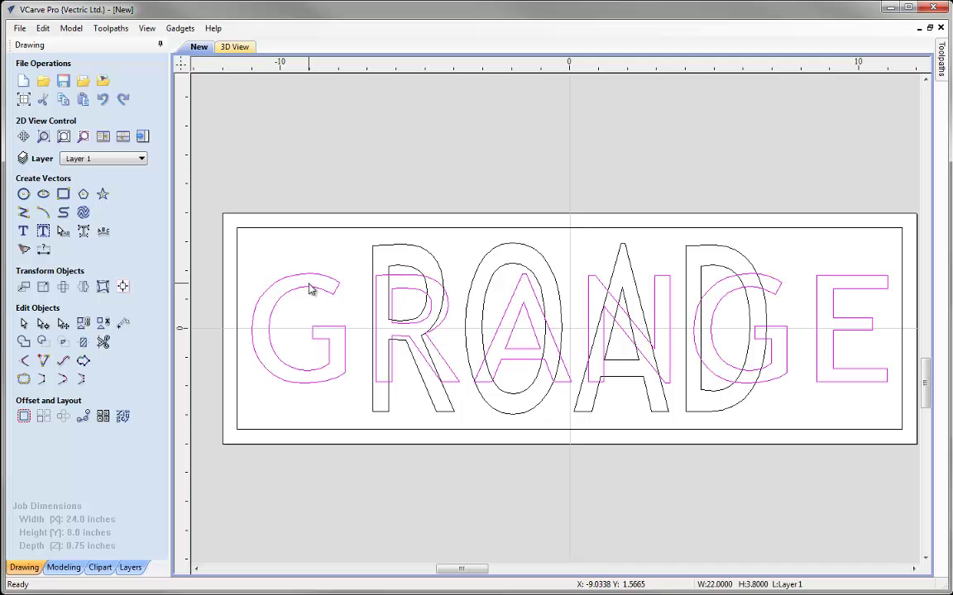
pyautogui.rightClick(314, 427)
pyautogui.moveTo(358, 400)
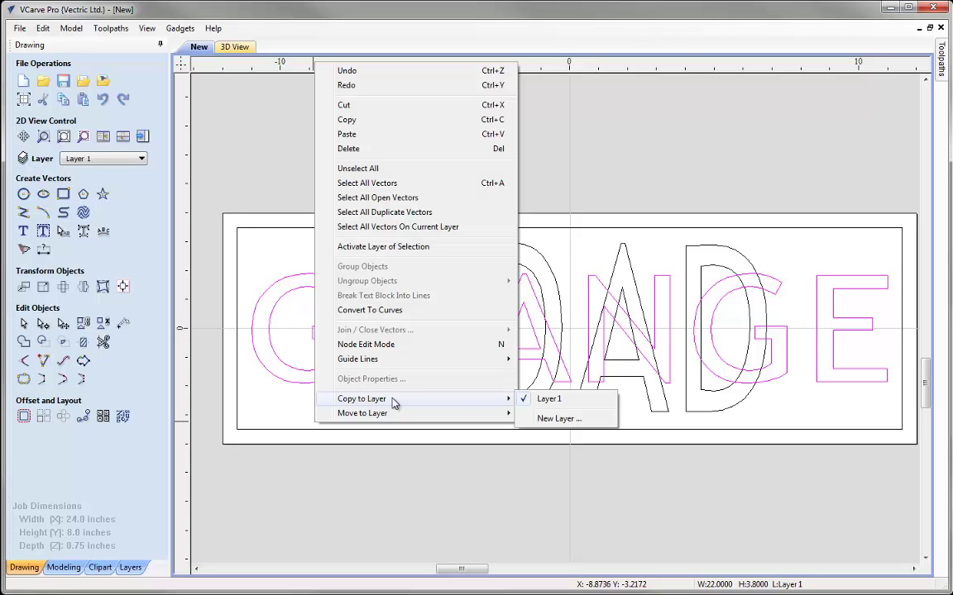
pyautogui.click(570, 420)
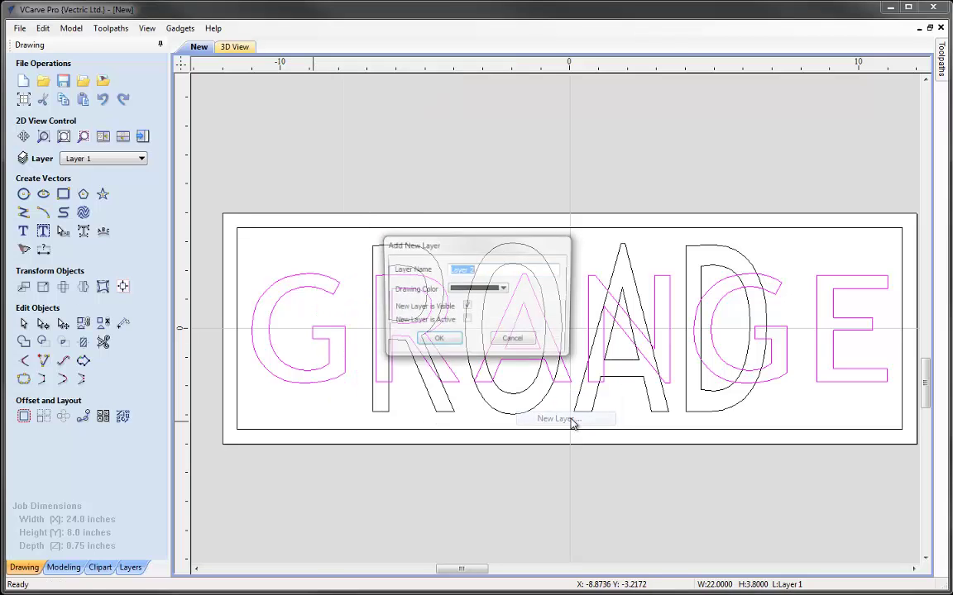
pyautogui.write('Top Text')
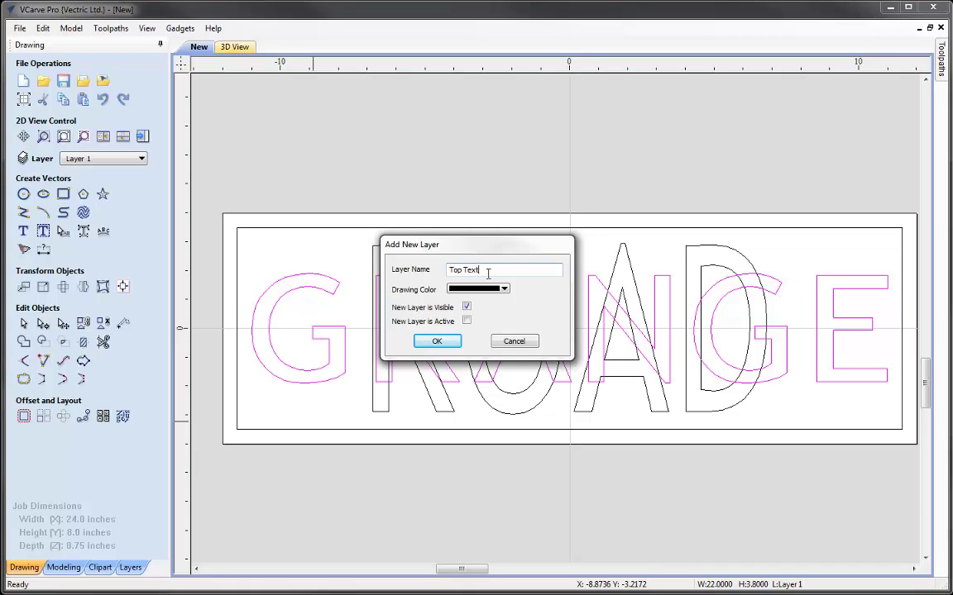
pyautogui.click(466, 307)
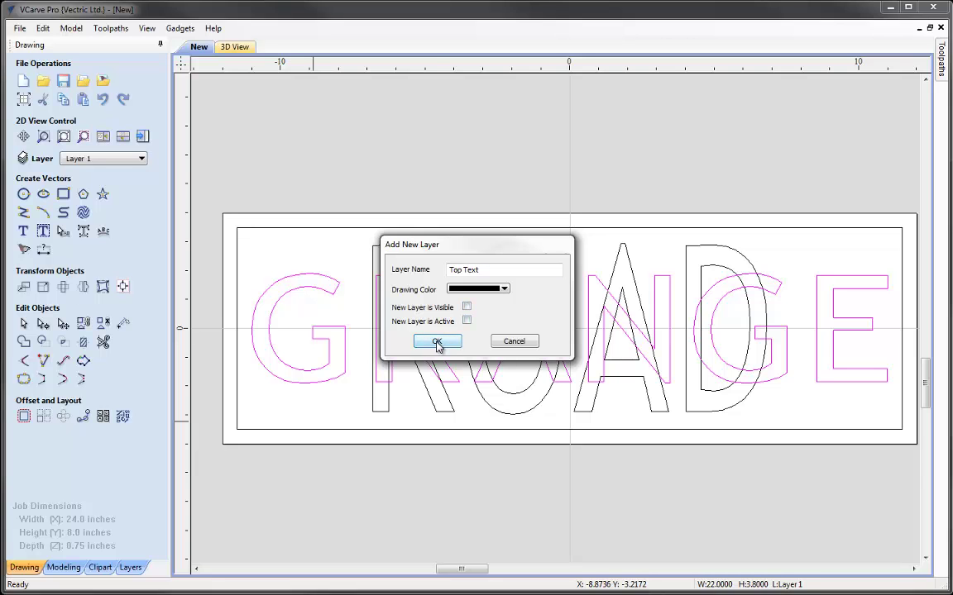
pyautogui.click(436, 342)
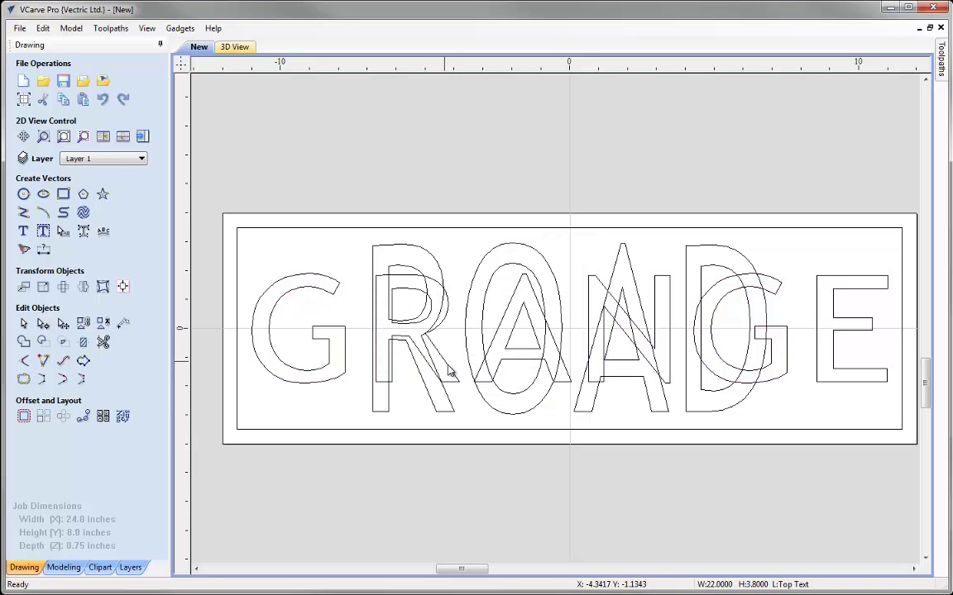
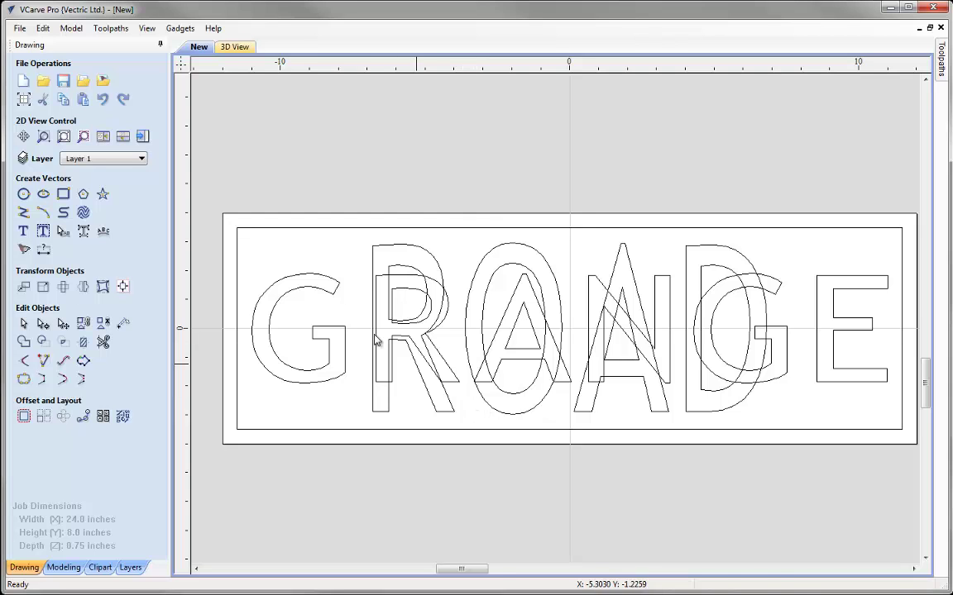
# Step: Try to weld the overlapping words GRANGE and ROAD, converting the text to curves without grouping each word
pyautogui.click(313, 278)
pyautogui.keyDown('shift'); pyautogui.click(417, 300); pyautogui.keyUp('shift')
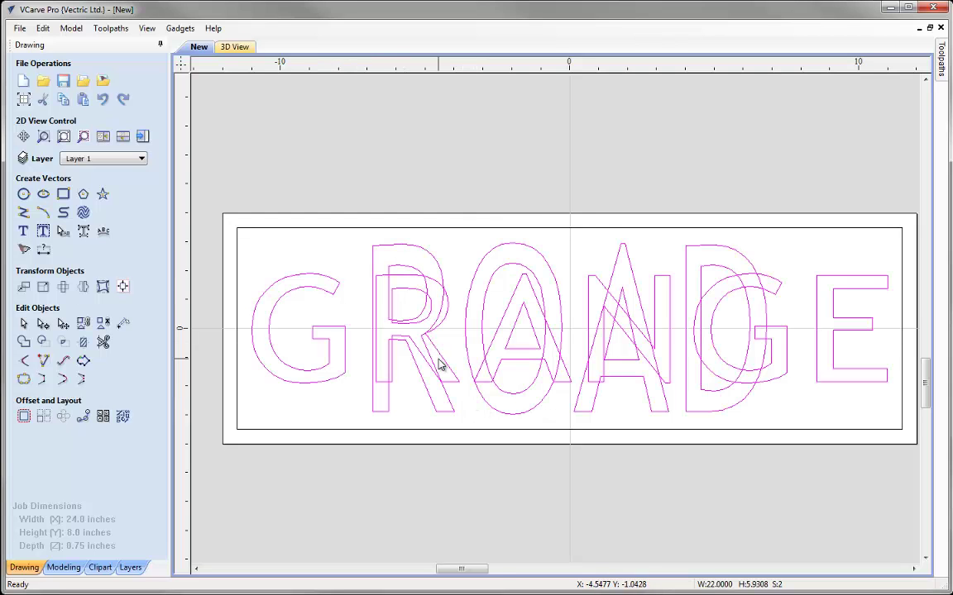
pyautogui.click(23, 342)
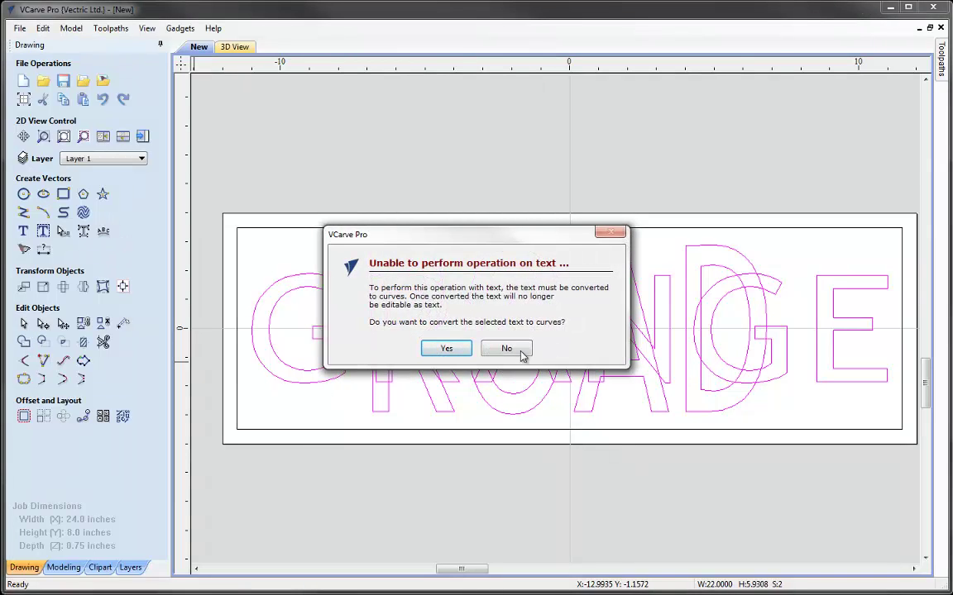
pyautogui.click(447, 348)
pyautogui.moveTo(245, 232); pyautogui.dragTo(906, 430)
pyautogui.click(24, 342)
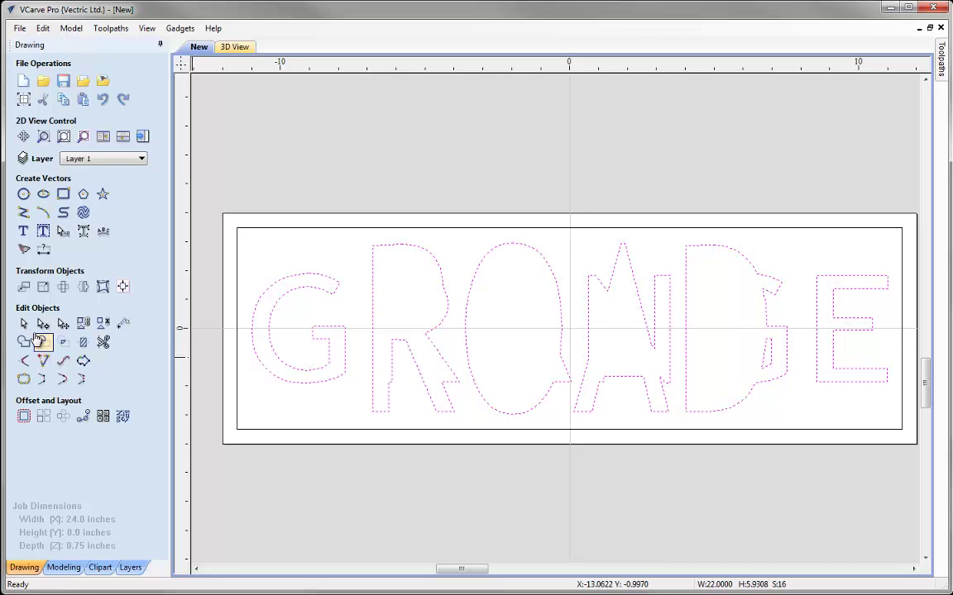
pyautogui.click(380, 149)
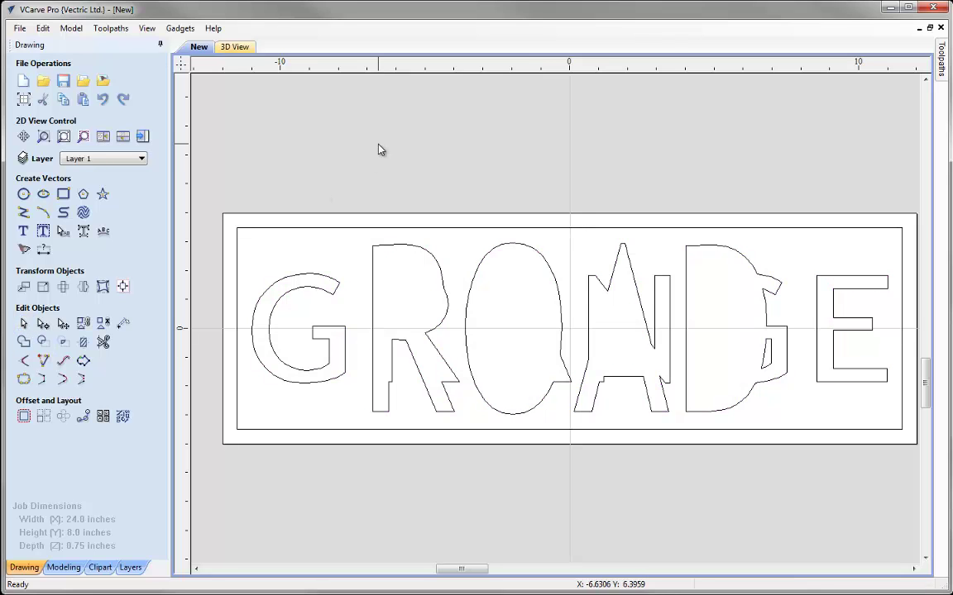
# Step: Undo the weld of the two words and clear the selection
pyautogui.hotkey('ctrl', 'z')
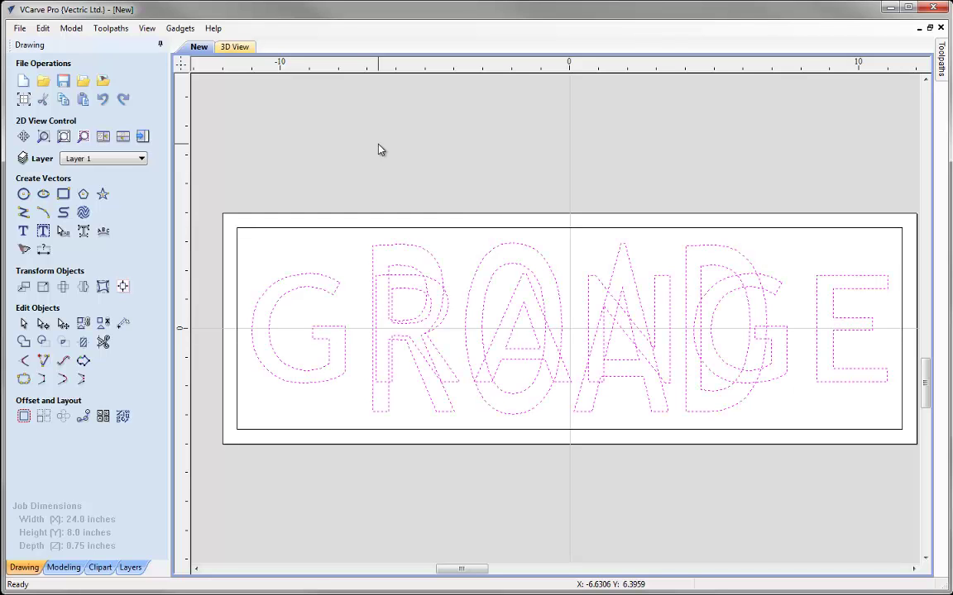
pyautogui.click(379, 147)
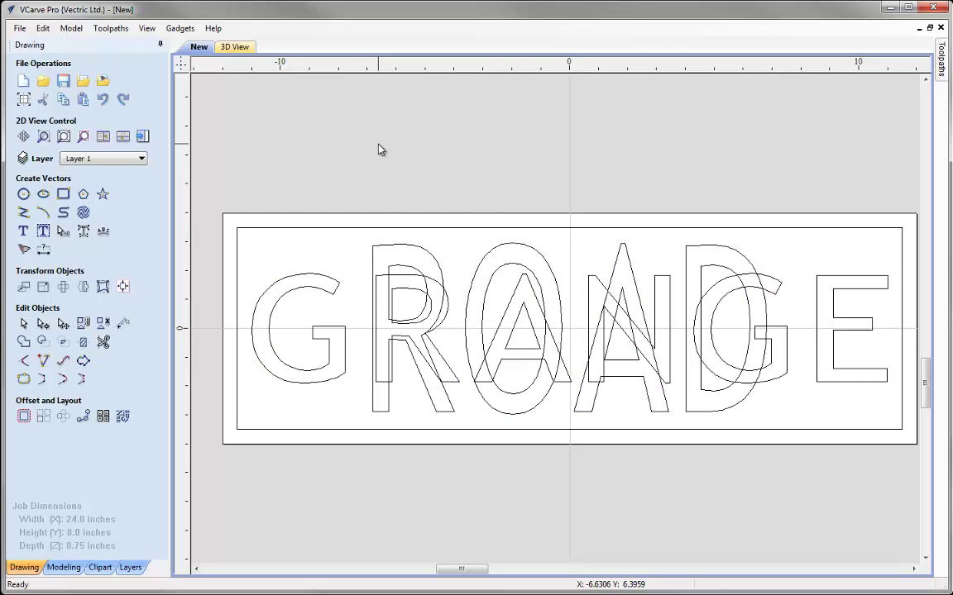
pyautogui.click(386, 258)
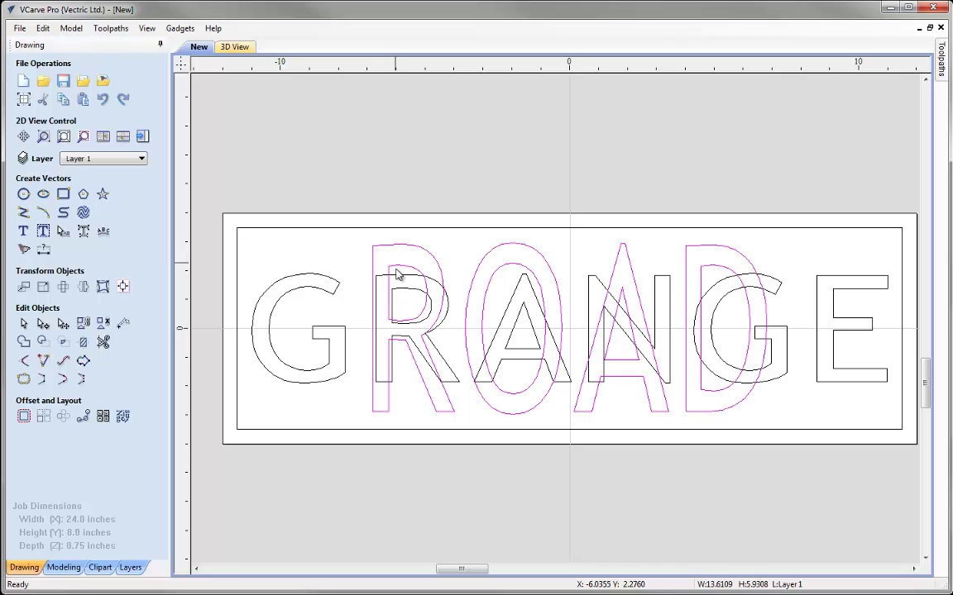
pyautogui.click(398, 282)
pyautogui.click(401, 166)
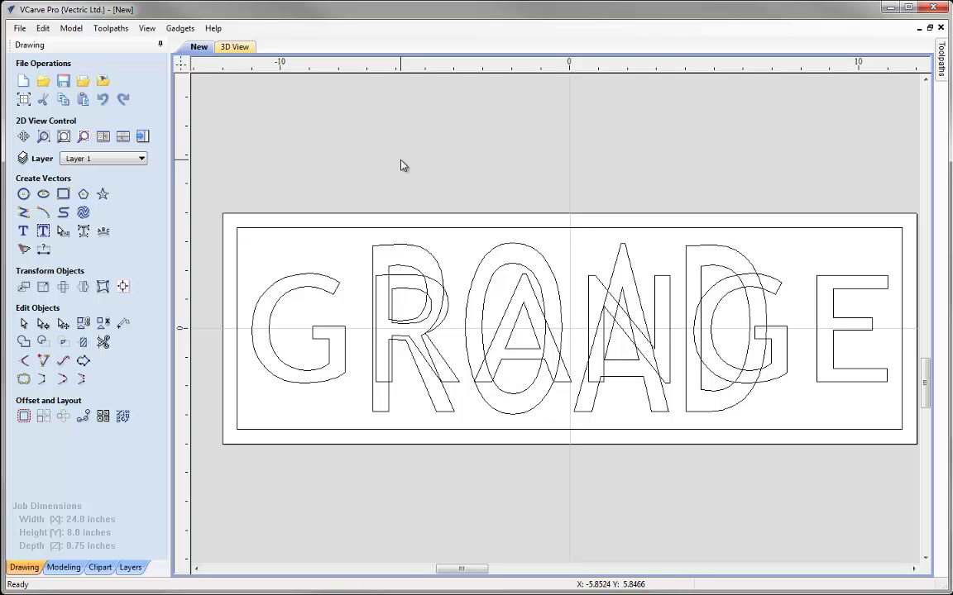
# Step: Convert the words ROAD and GRANGE to curves, grouping the letters of each word separately
pyautogui.click(407, 251)
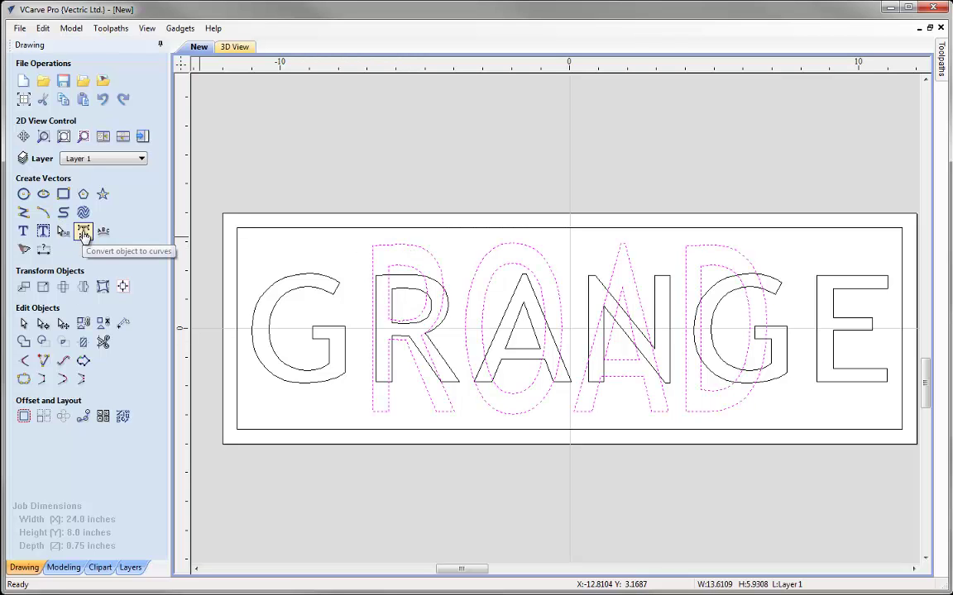
pyautogui.click(84, 233)
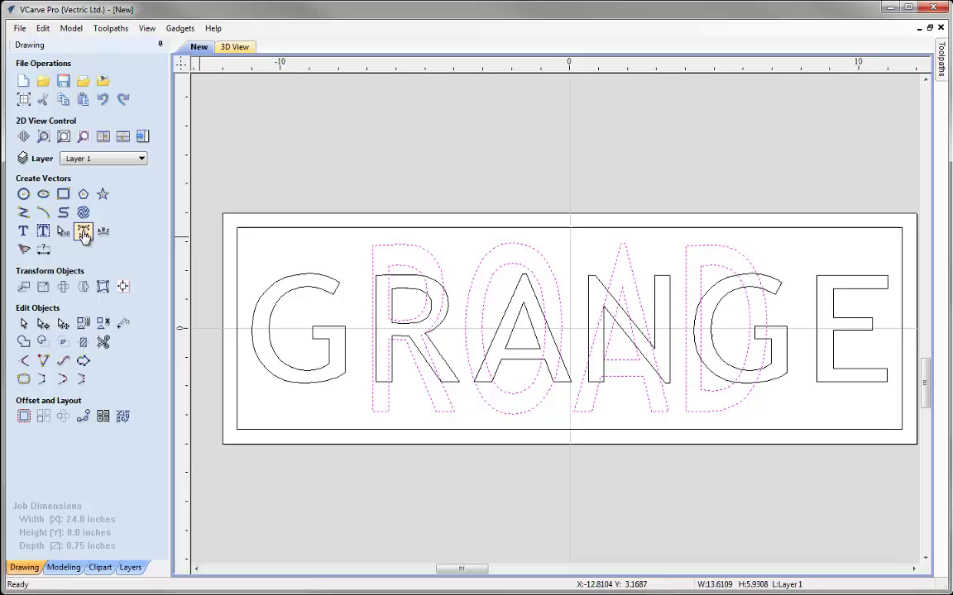
pyautogui.click(84, 327)
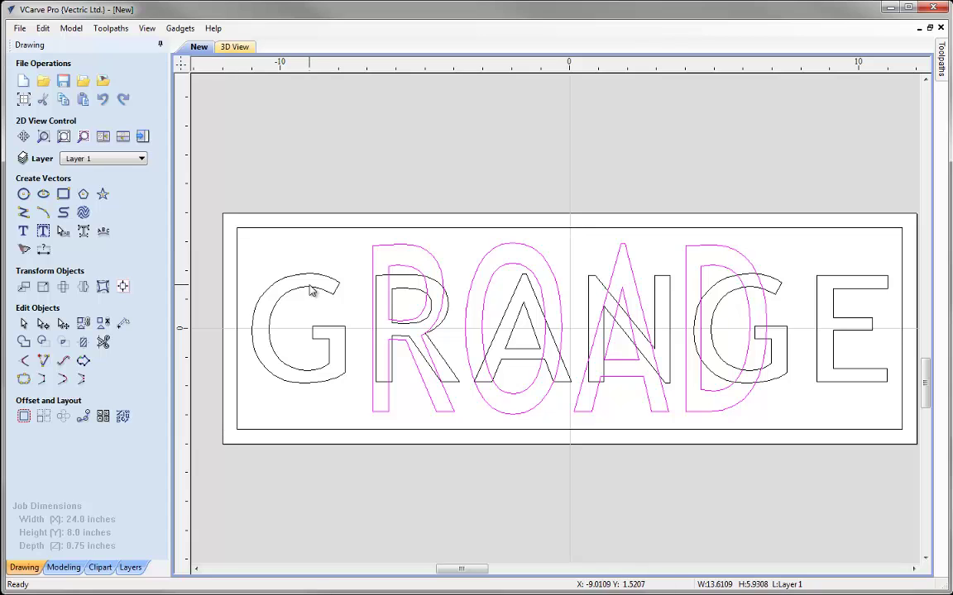
pyautogui.click(312, 382)
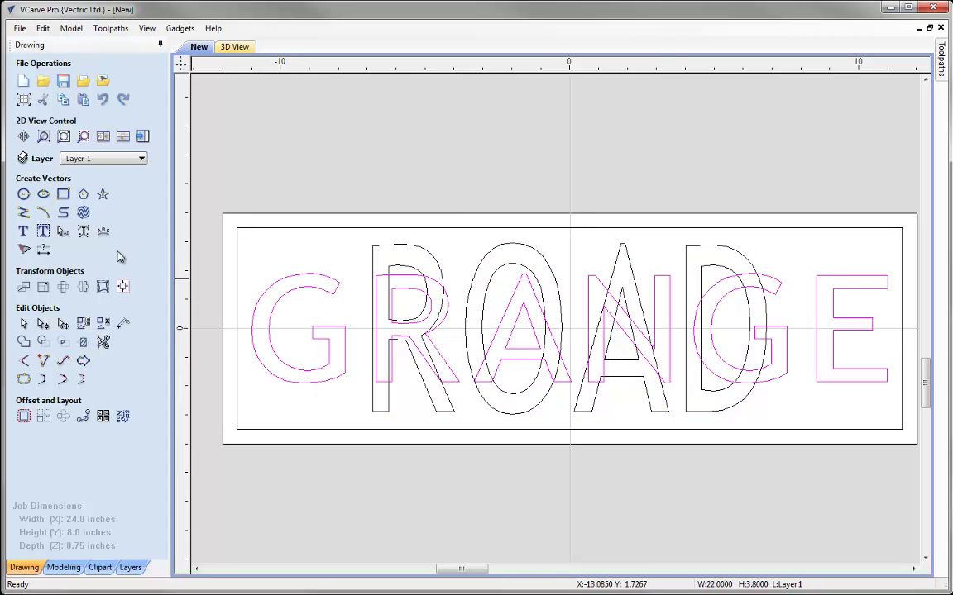
pyautogui.click(83, 234)
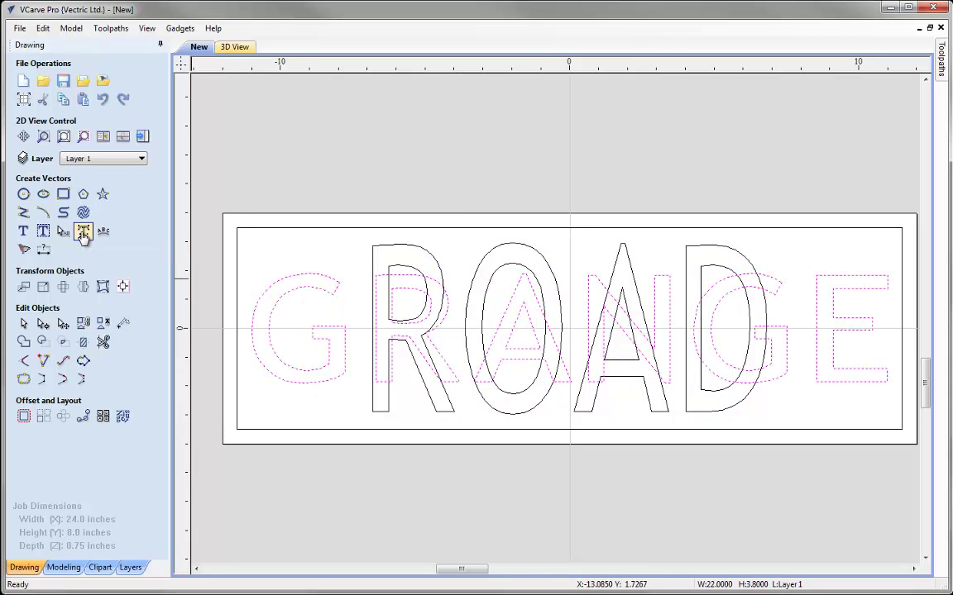
pyautogui.click(84, 324)
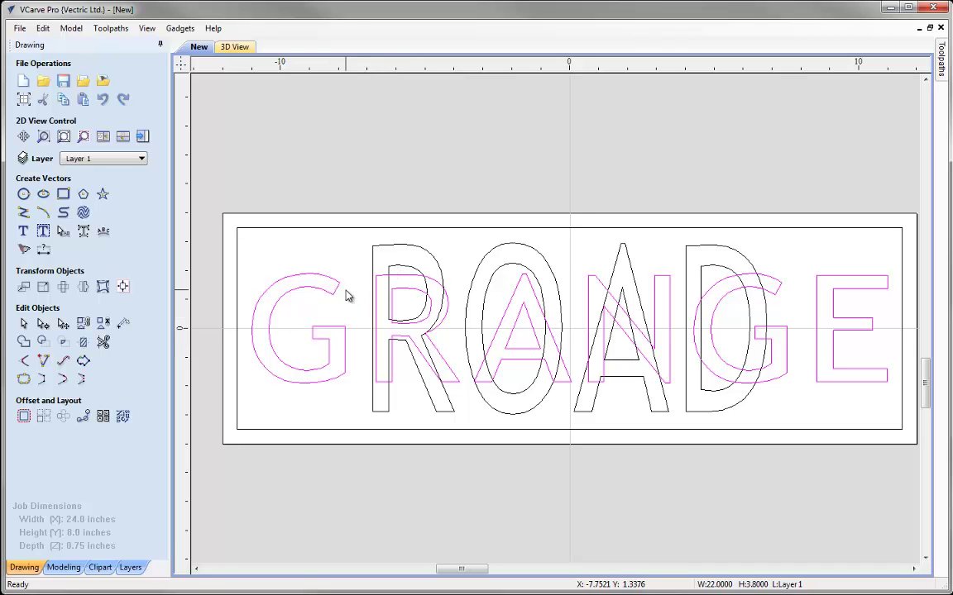
# Step: Weld the GRANGE and ROAD groups into one combined outline and group the resulting vectors
pyautogui.keyDown('shift'); pyautogui.click(395, 269); pyautogui.keyUp('shift')
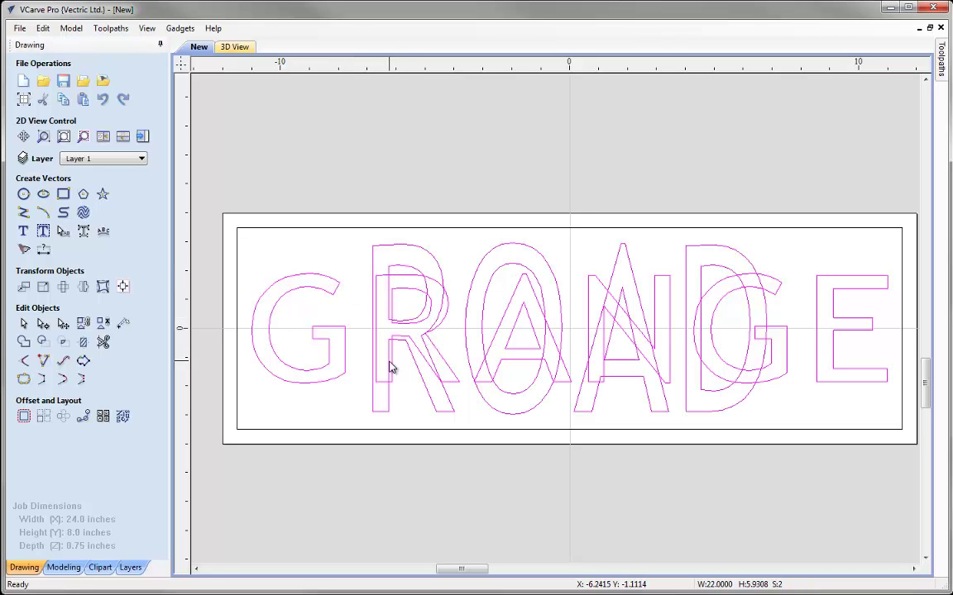
pyautogui.click(23, 344)
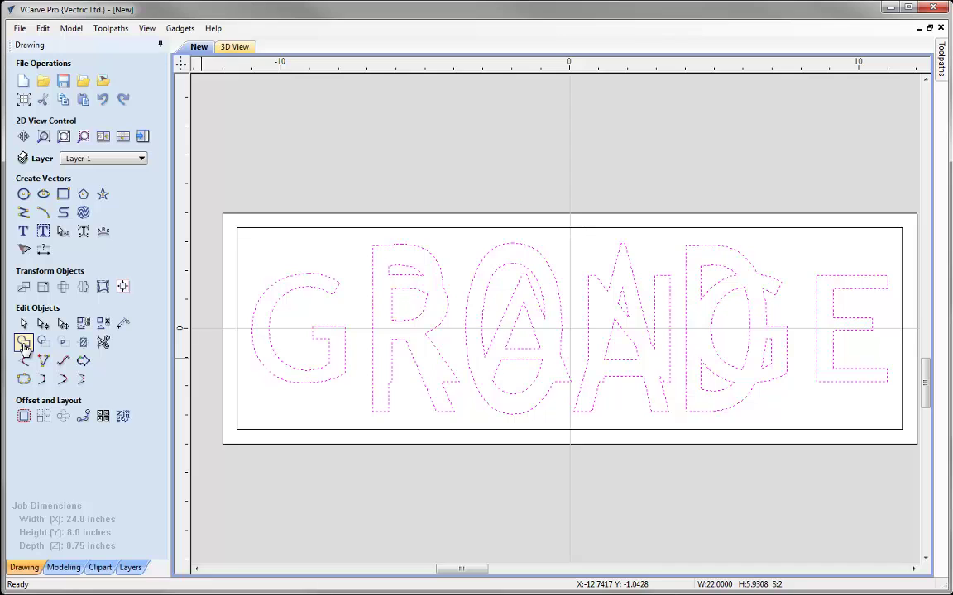
pyautogui.click(83, 325)
pyautogui.click(296, 503)
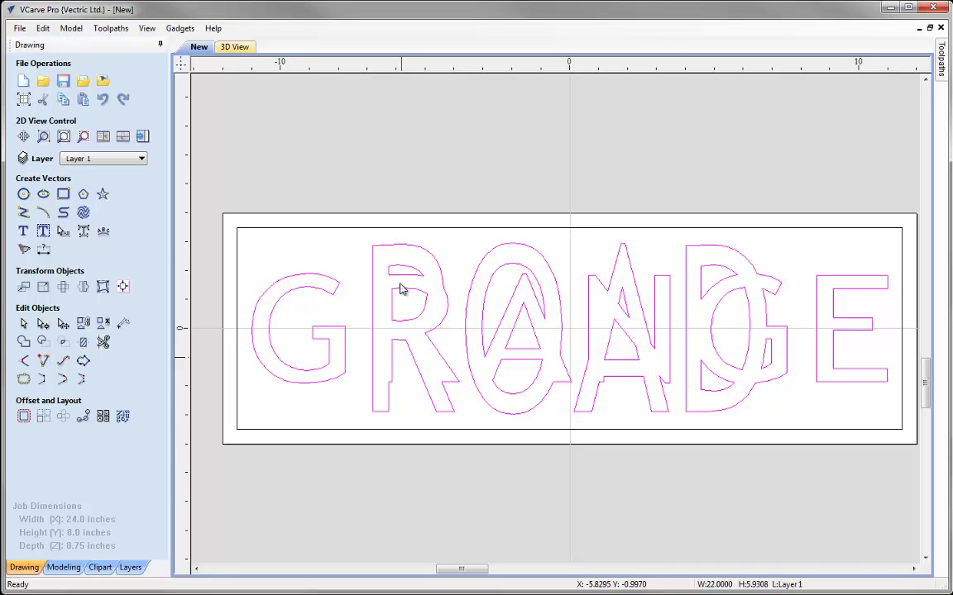
# Step: Move the welded outline to a new visible layer named Bottom Text with red as its drawing colour
pyautogui.rightClick(394, 385)
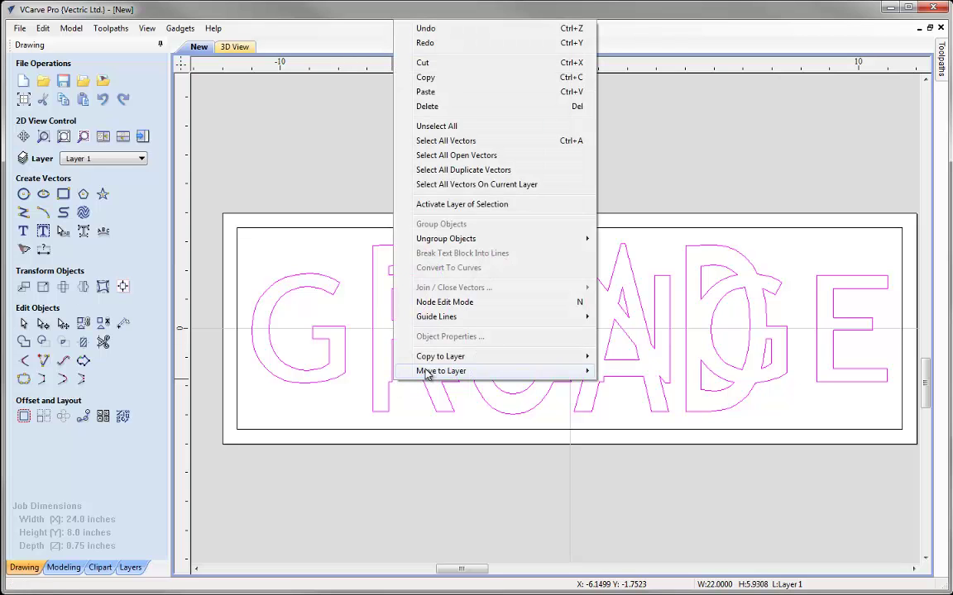
pyautogui.moveTo(571, 372)
pyautogui.click(625, 406)
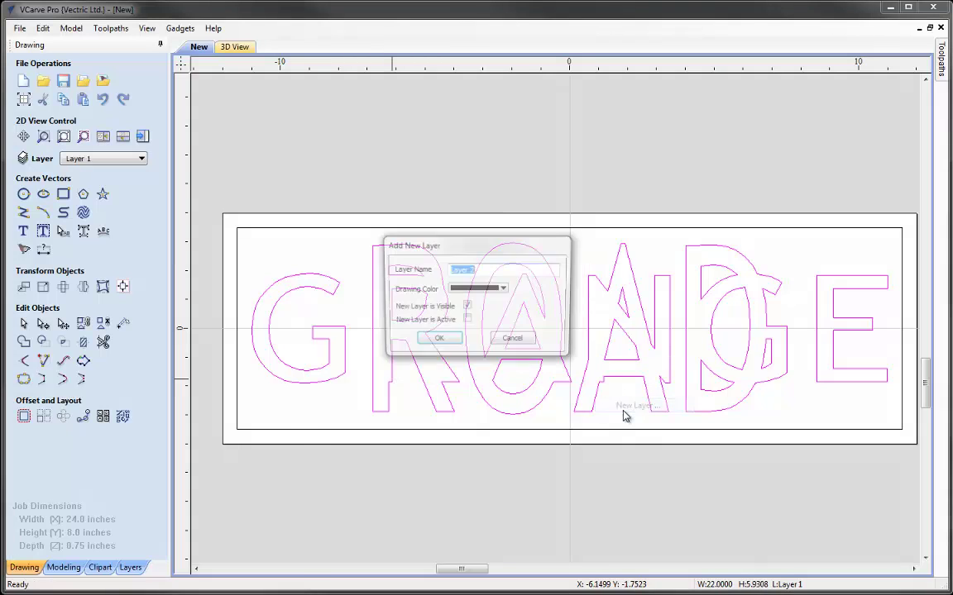
pyautogui.write('Bottom Text')
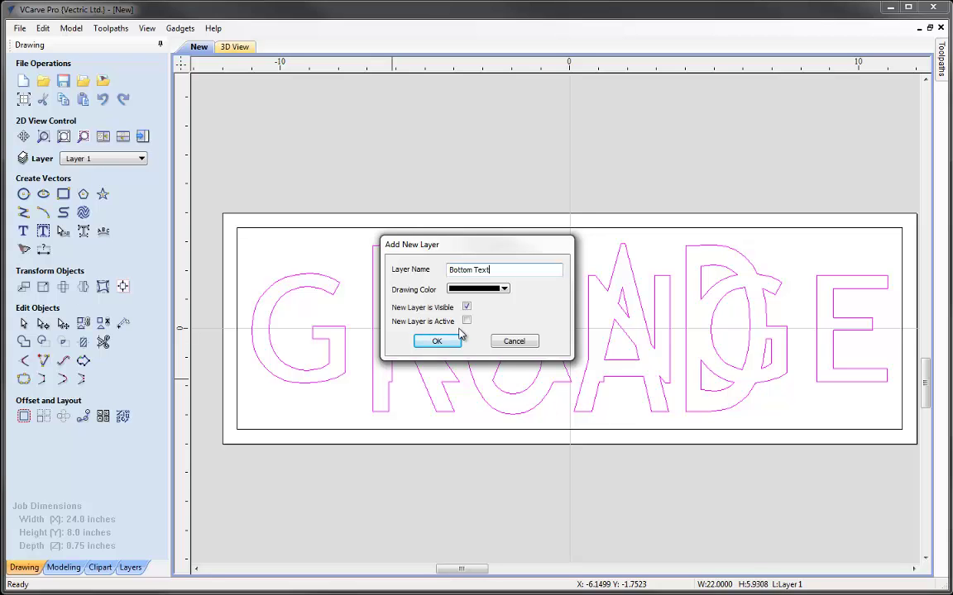
pyautogui.click(484, 289)
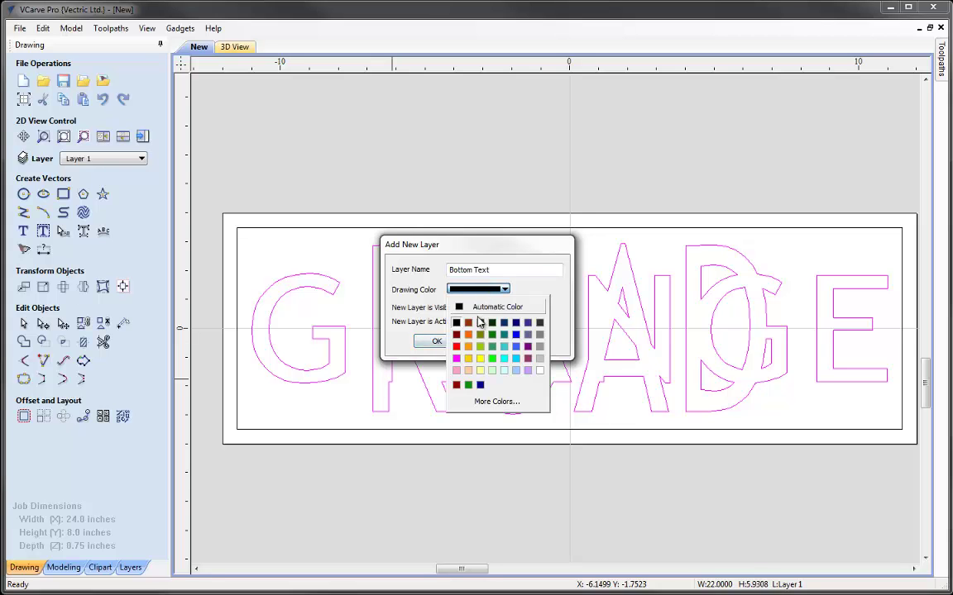
pyautogui.click(455, 350)
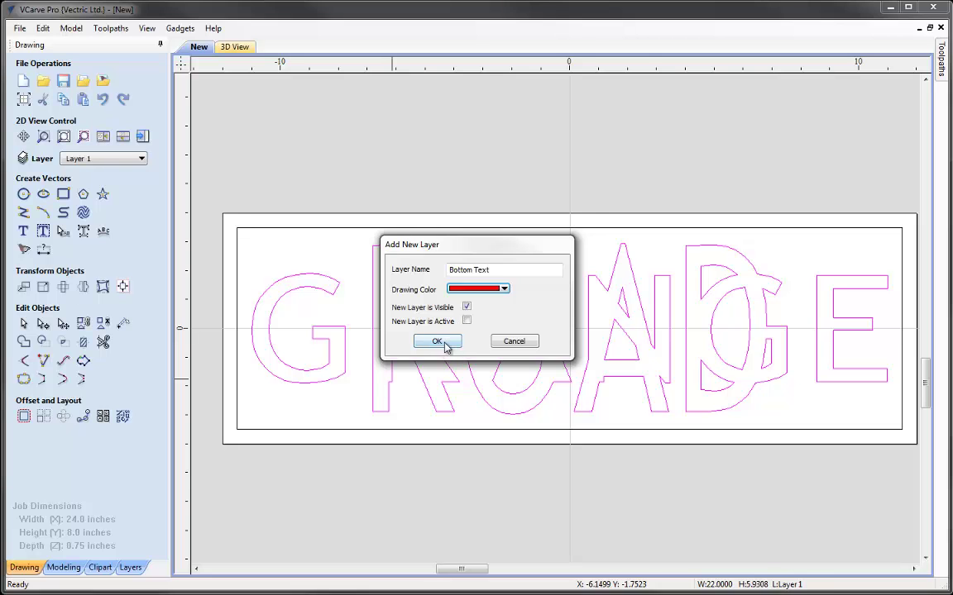
pyautogui.click(440, 342)
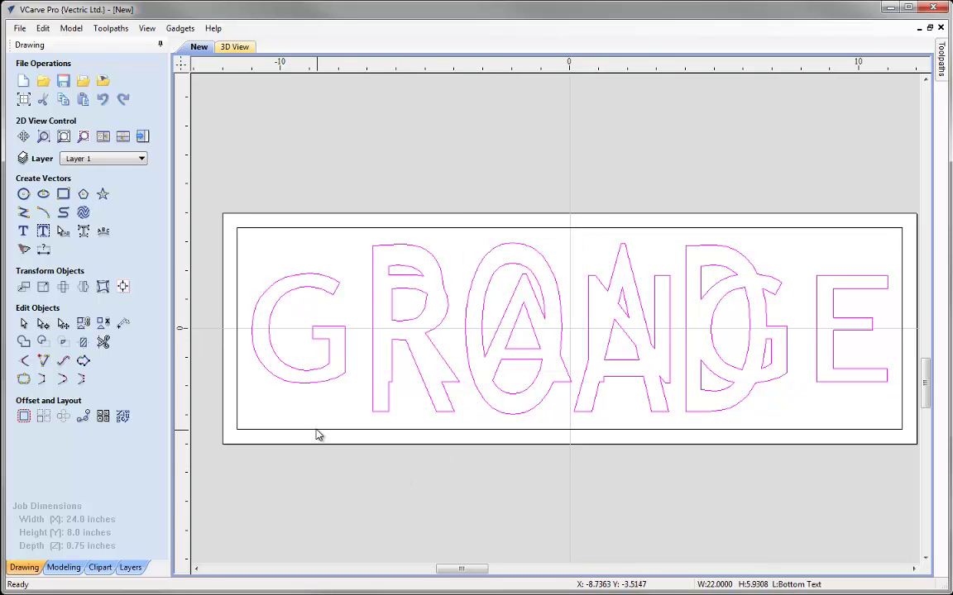
# Step: Make the hidden Top Text layer visible
pyautogui.click(142, 159)
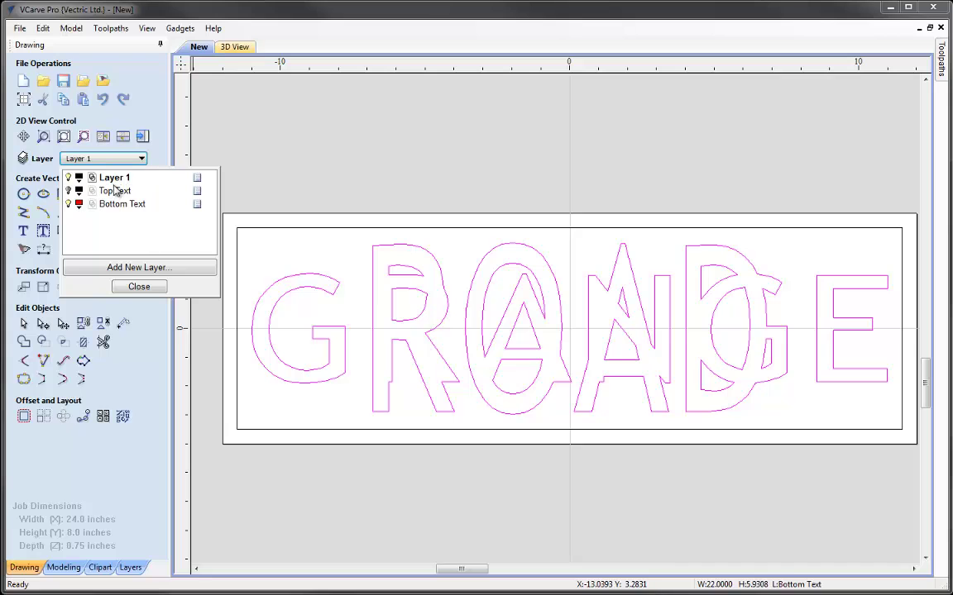
pyautogui.click(68, 191)
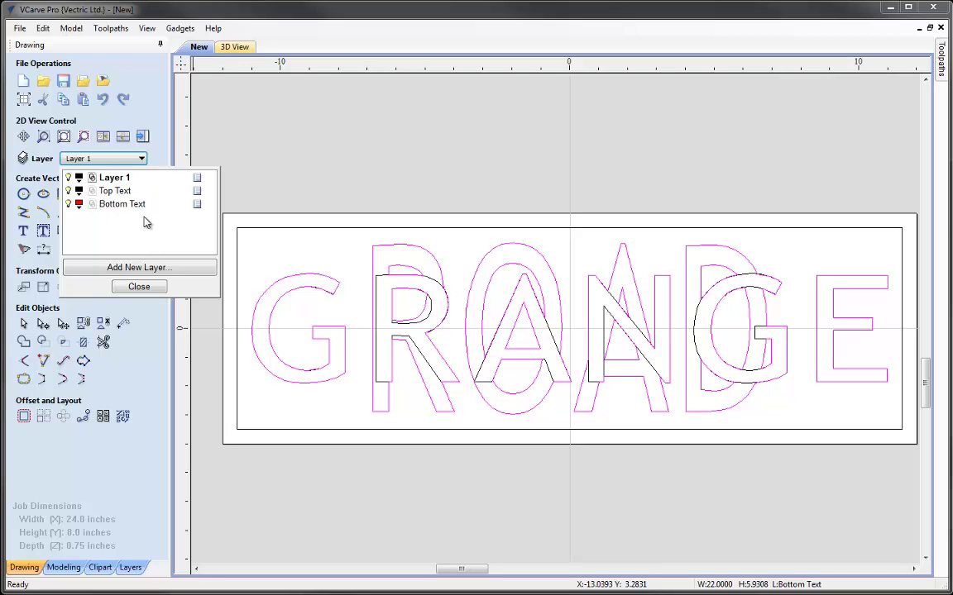
# Step: Rename Layer 1 to Border and give it a teal-green drawing colour
pyautogui.doubleClick(115, 178)
pyautogui.write('Border')
pyautogui.click(114, 207)
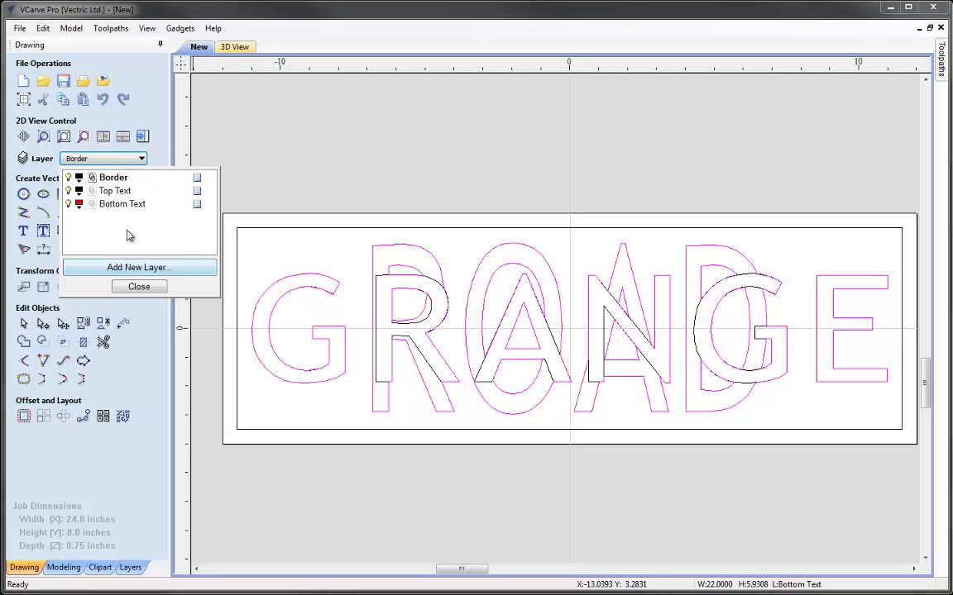
pyautogui.click(79, 178)
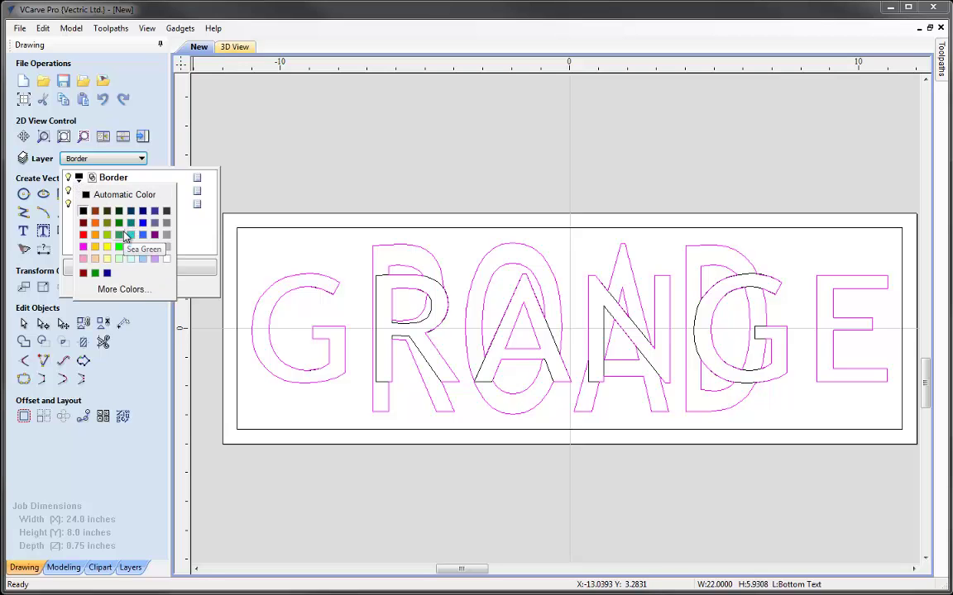
pyautogui.click(131, 223)
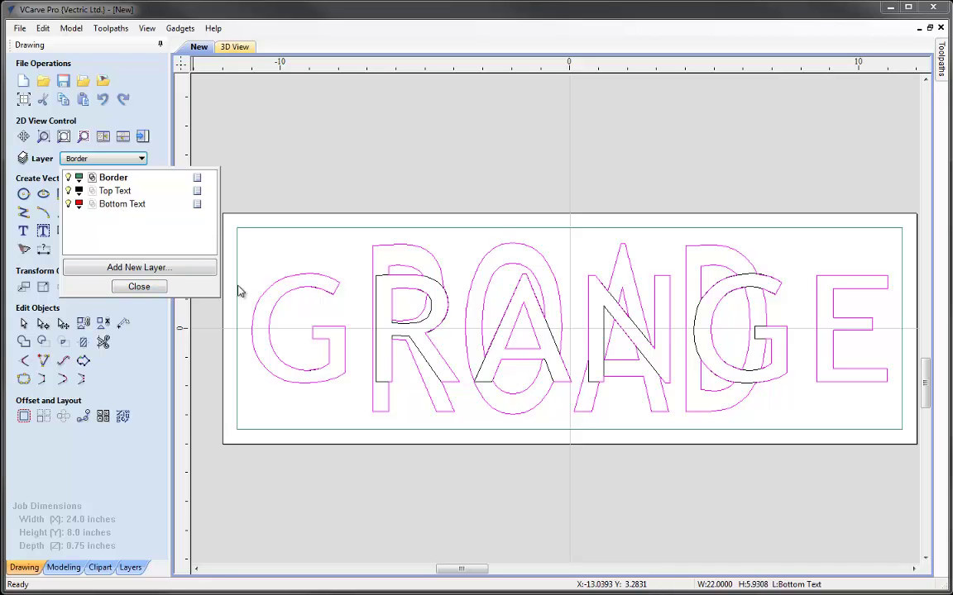
# Step: Switch to the toolpath layout and set the material's XY datum to the lower-left corner of the job
pyautogui.click(138, 287)
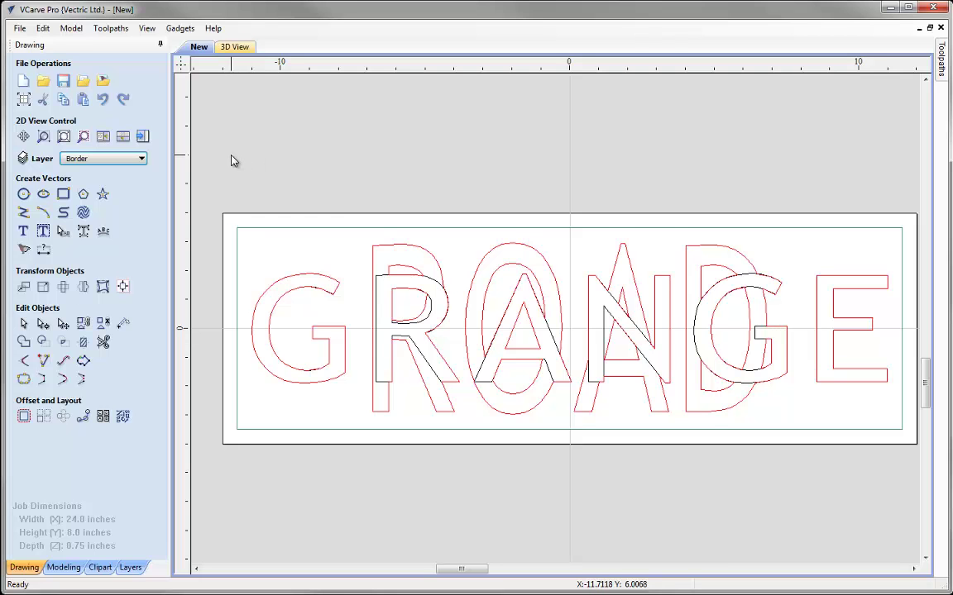
pyautogui.click(238, 166)
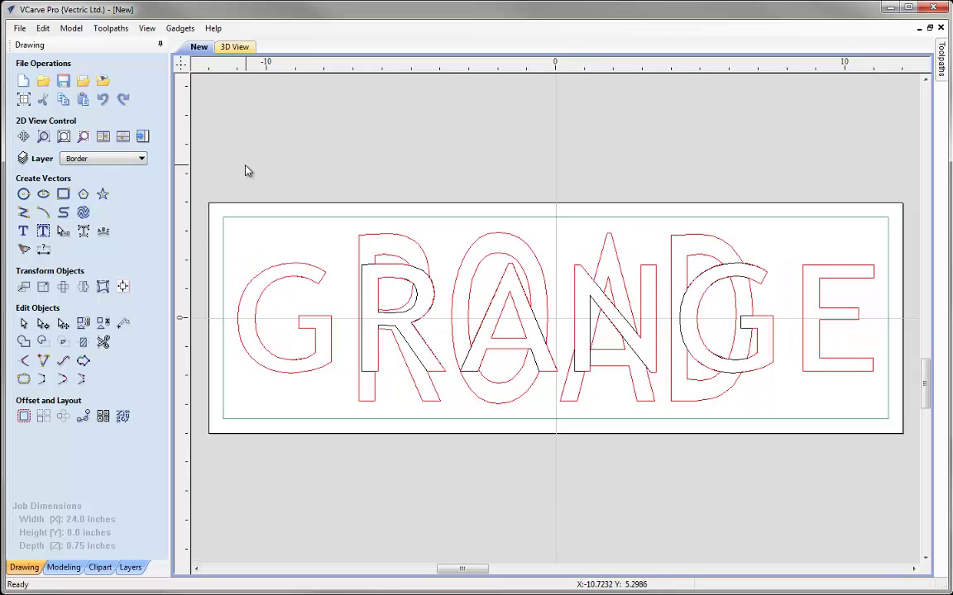
pyautogui.click(143, 139)
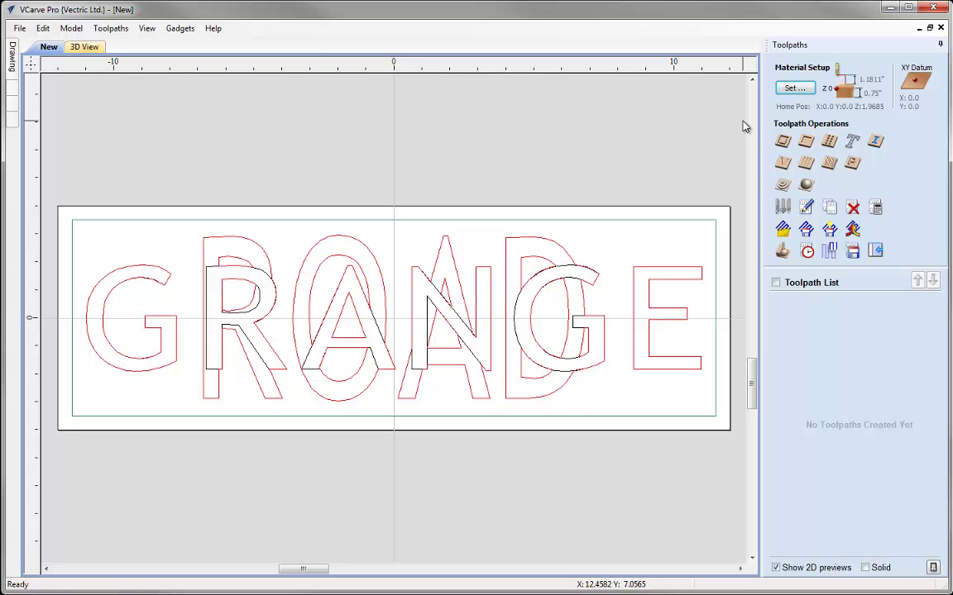
pyautogui.click(792, 89)
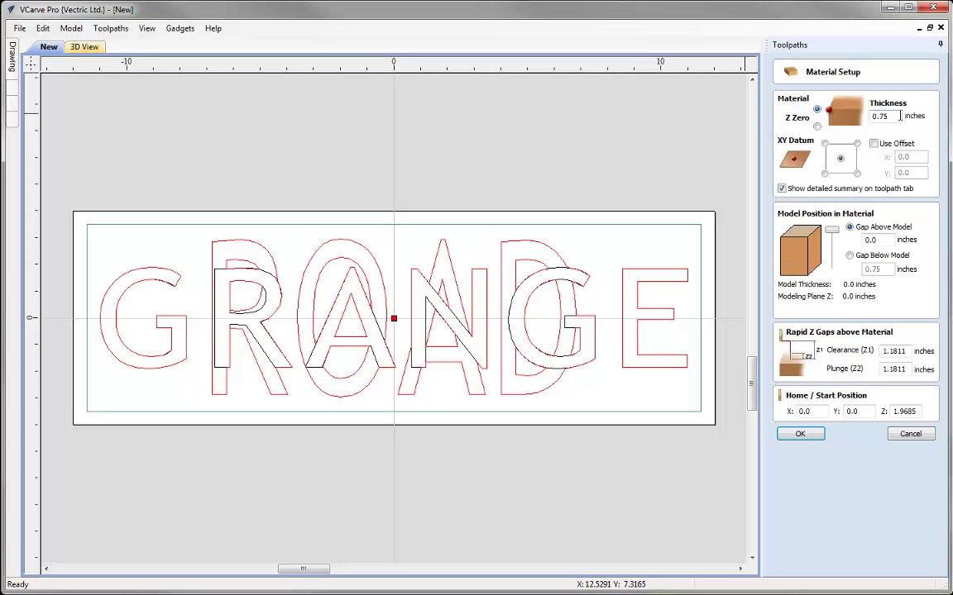
pyautogui.click(825, 174)
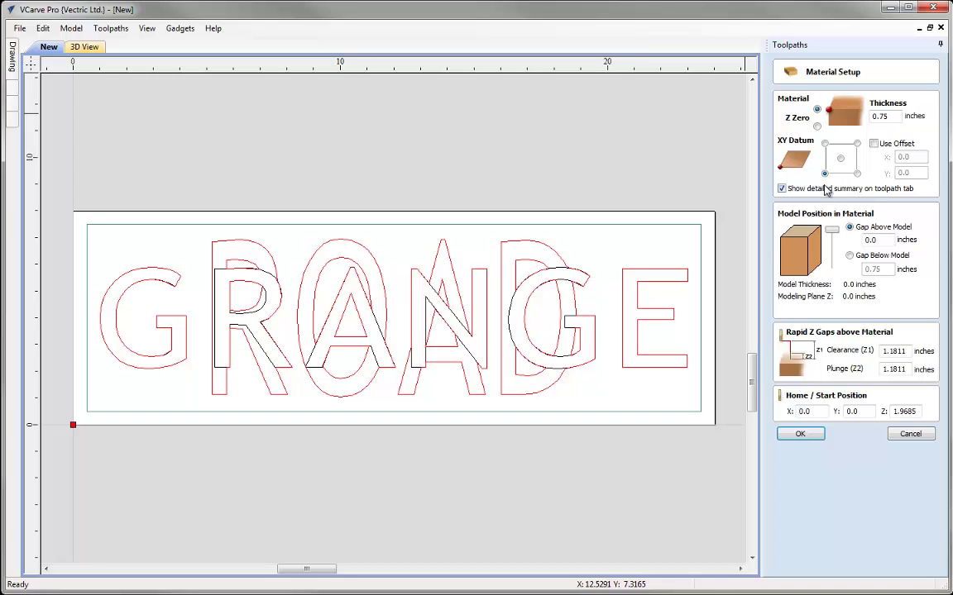
# Step: Set the rapid clearance and plunge gaps to 0.2 inches and the home position Z to 0.5 in the material setup
pyautogui.click(893, 351)
pyautogui.write('0.2')
pyautogui.press('Tab')
pyautogui.write('0.2')
pyautogui.doubleClick(909, 411)
pyautogui.write('0.')
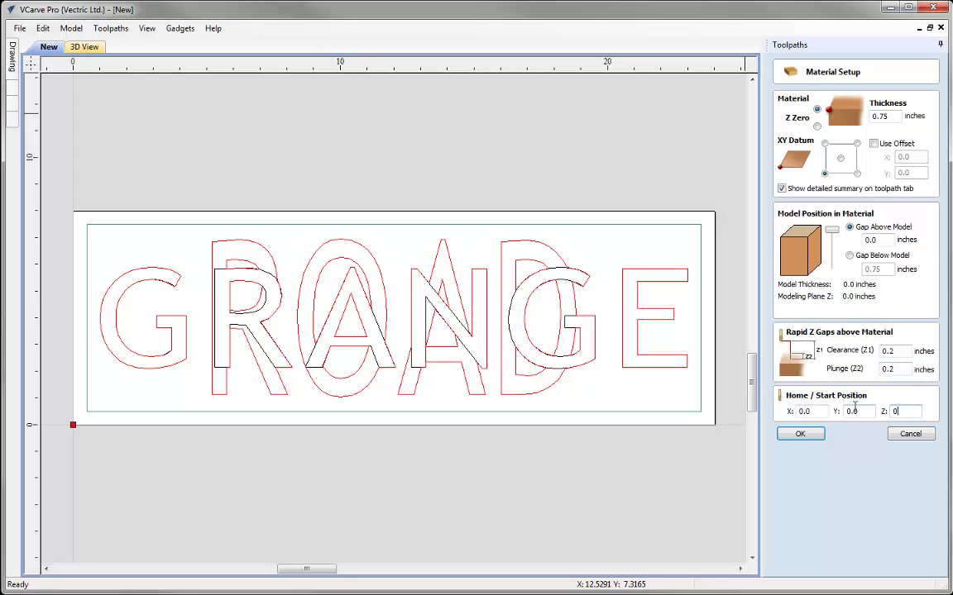
pyautogui.write('5')
pyautogui.click(800, 435)
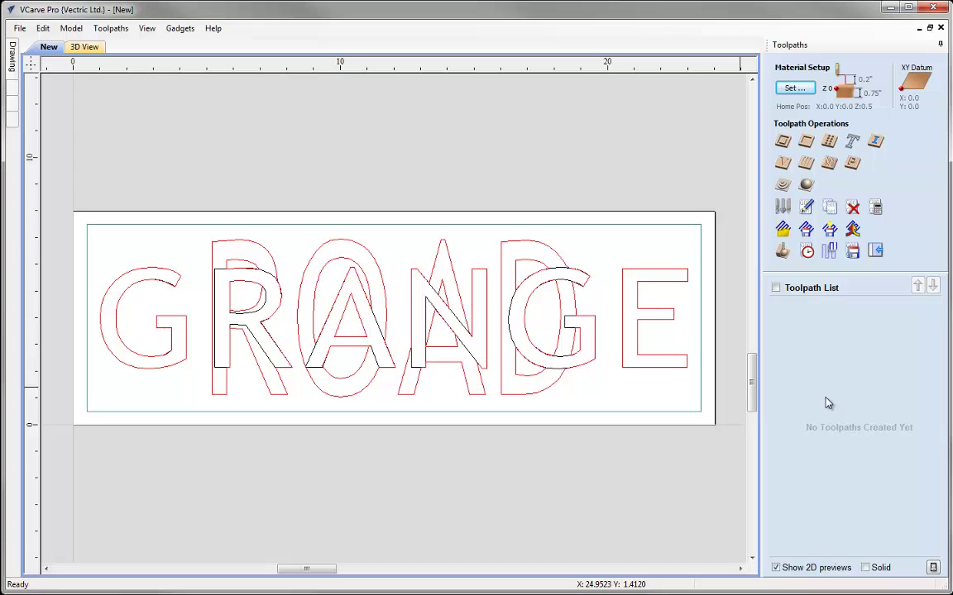
# Step: Start a pocket toolpath with a cut depth of 0.1 inches
pyautogui.click(807, 146)
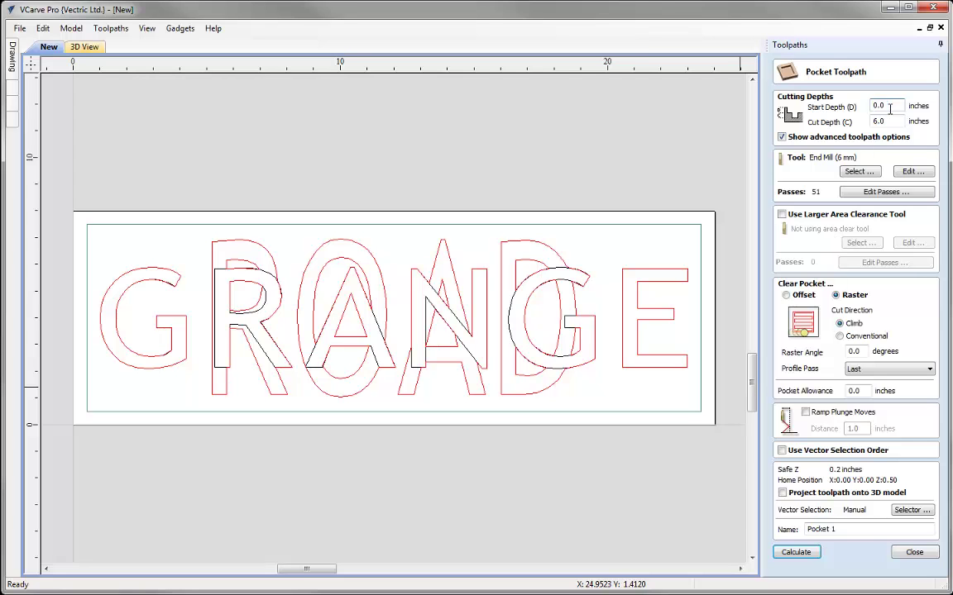
pyautogui.press('Tab')
pyautogui.write('0.1')
# Step: Copy the 0.25 inch end mill as End Mill (0.125 inch) with a 0.125 inch diameter and use it for the pocket
pyautogui.click(858, 171)
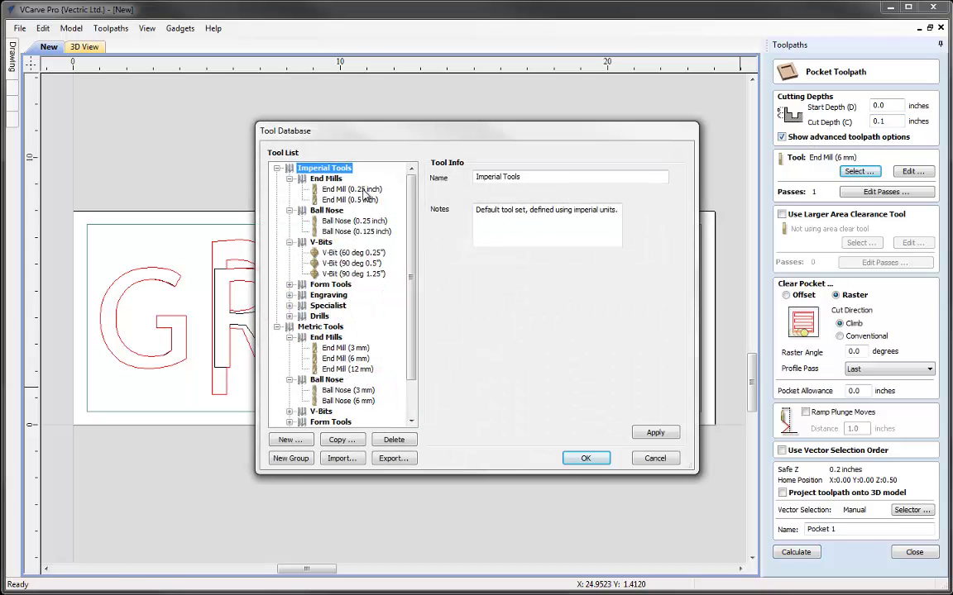
pyautogui.click(355, 190)
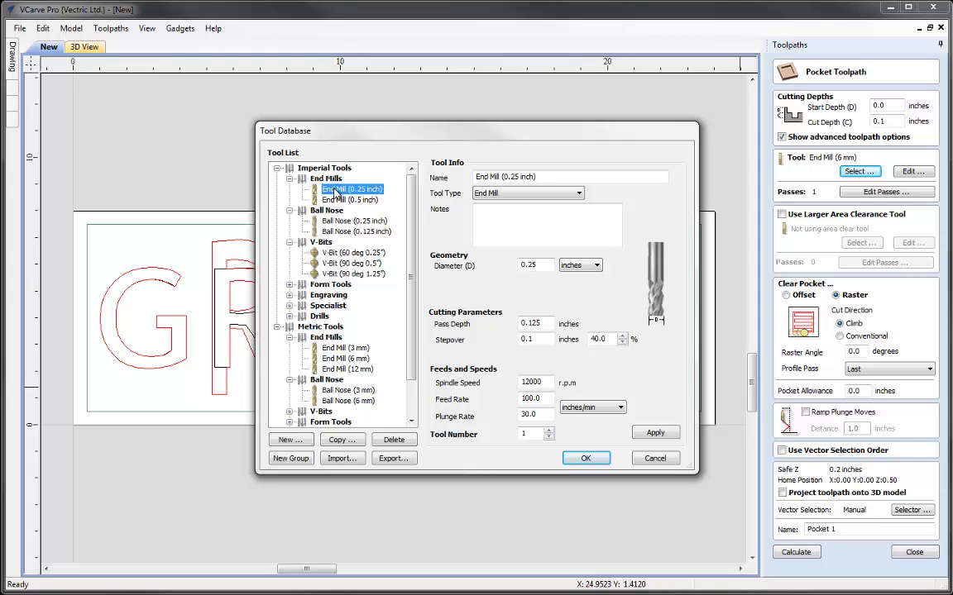
pyautogui.click(338, 443)
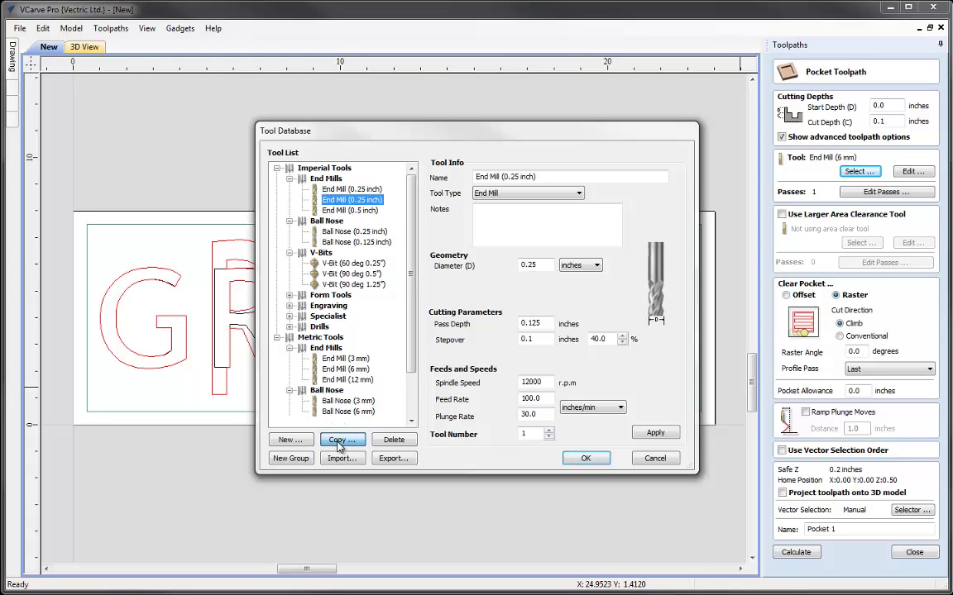
pyautogui.click(512, 177)
pyautogui.write('1')
pyautogui.click(530, 264)
pyautogui.write('1')
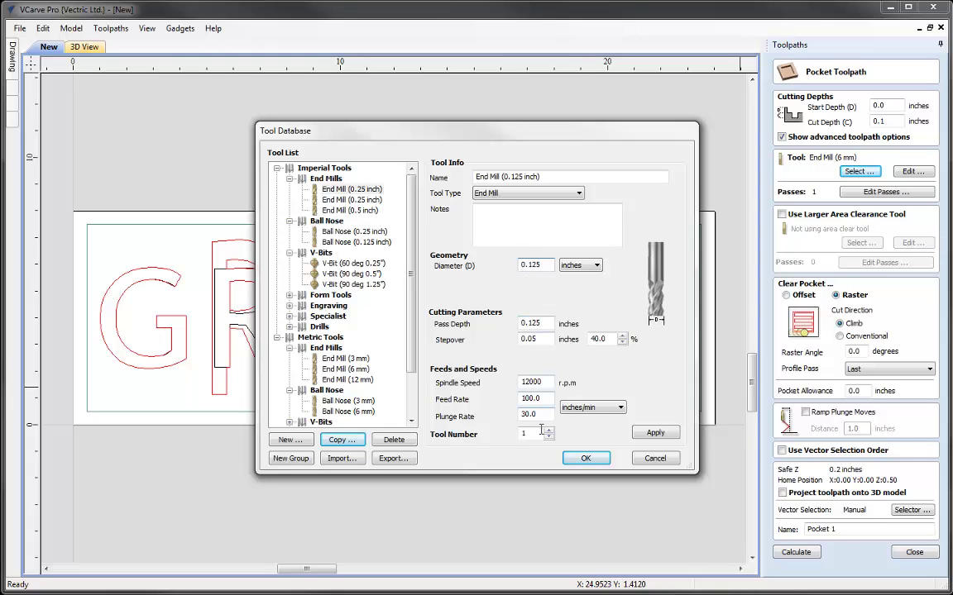
pyautogui.click(656, 433)
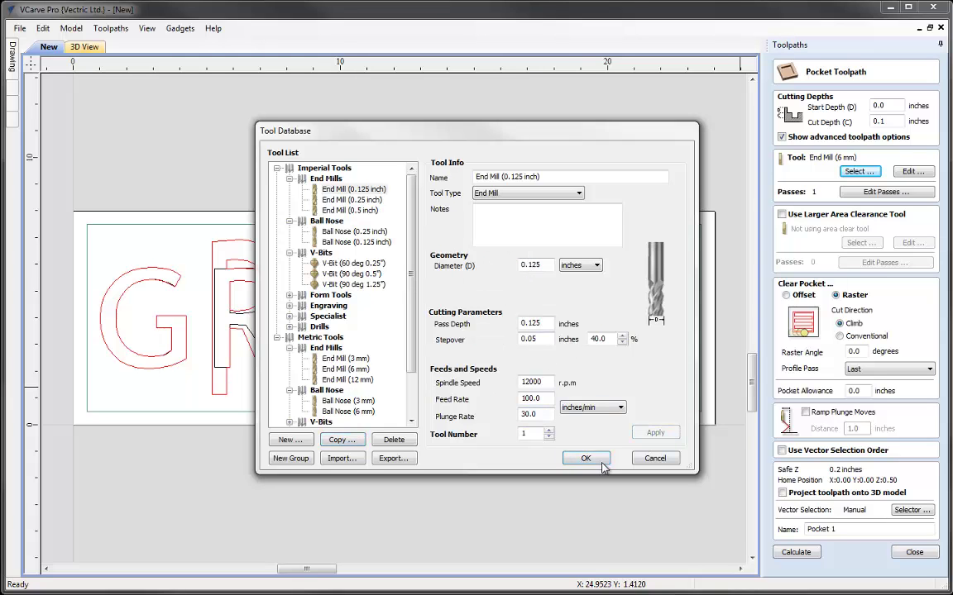
pyautogui.click(584, 458)
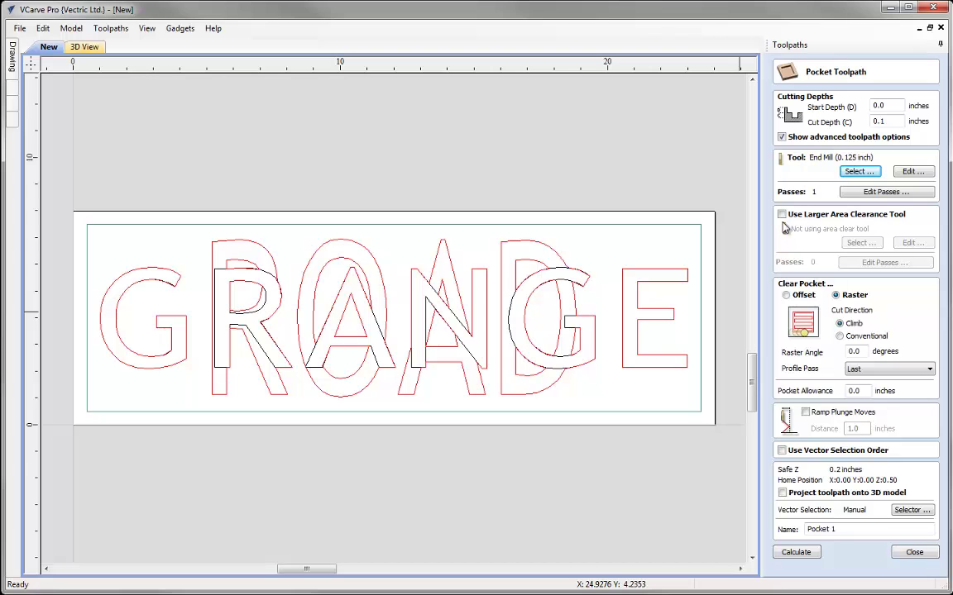
# Step: Enable a larger area clearance tool using End Mill (0.25 inch), and keep the profile pass set to Last
pyautogui.click(827, 215)
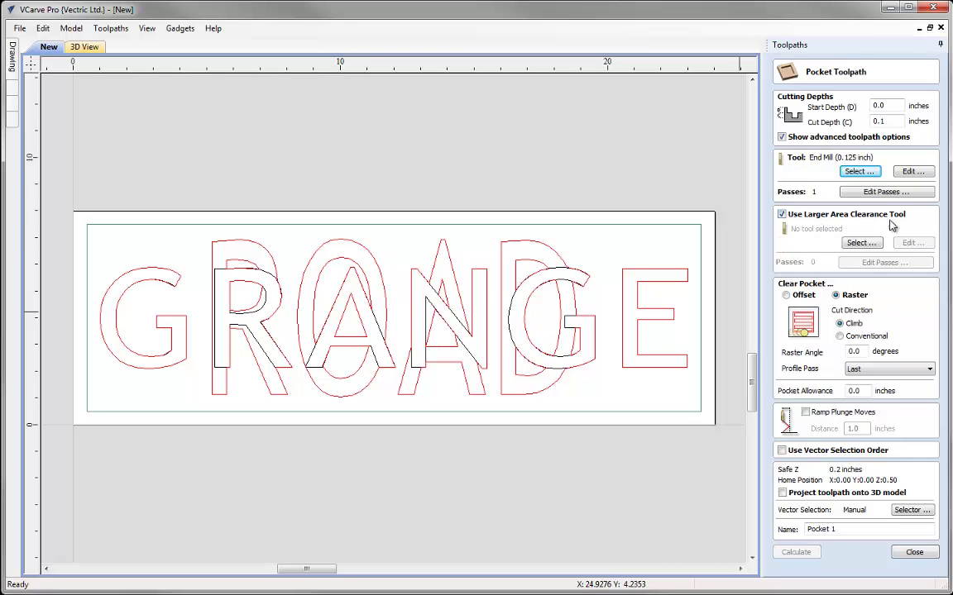
pyautogui.click(861, 242)
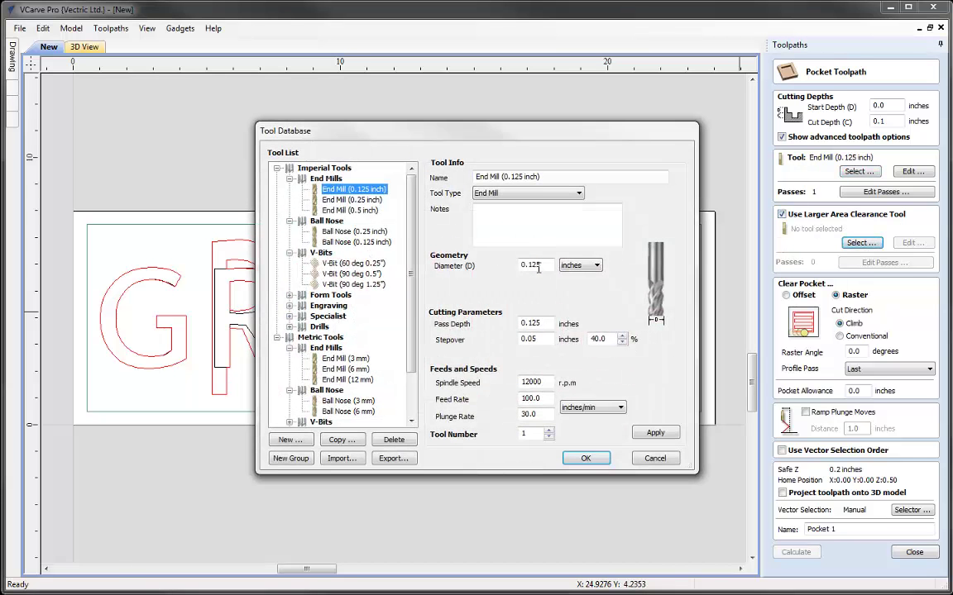
pyautogui.click(347, 199)
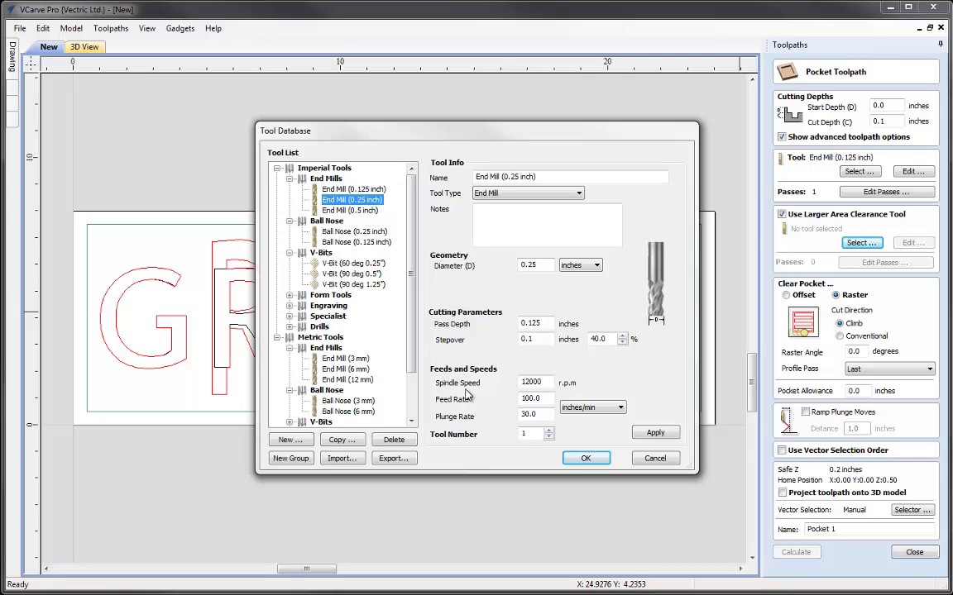
pyautogui.click(584, 458)
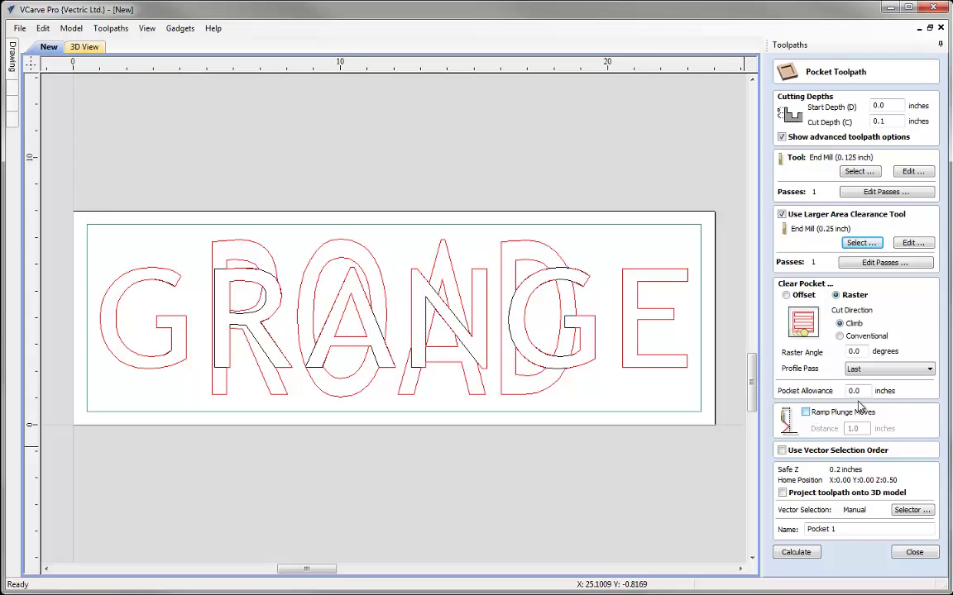
pyautogui.click(889, 370)
pyautogui.click(893, 375)
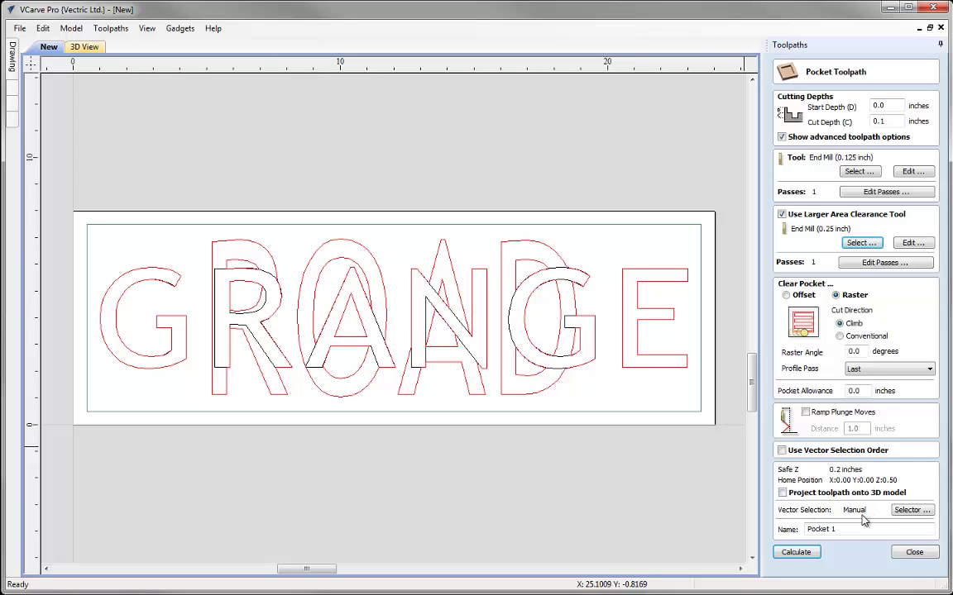
# Step: Select all closed vectors on the Top Text and Border layers for the pocket and associate that selection with the toolpath
pyautogui.click(911, 510)
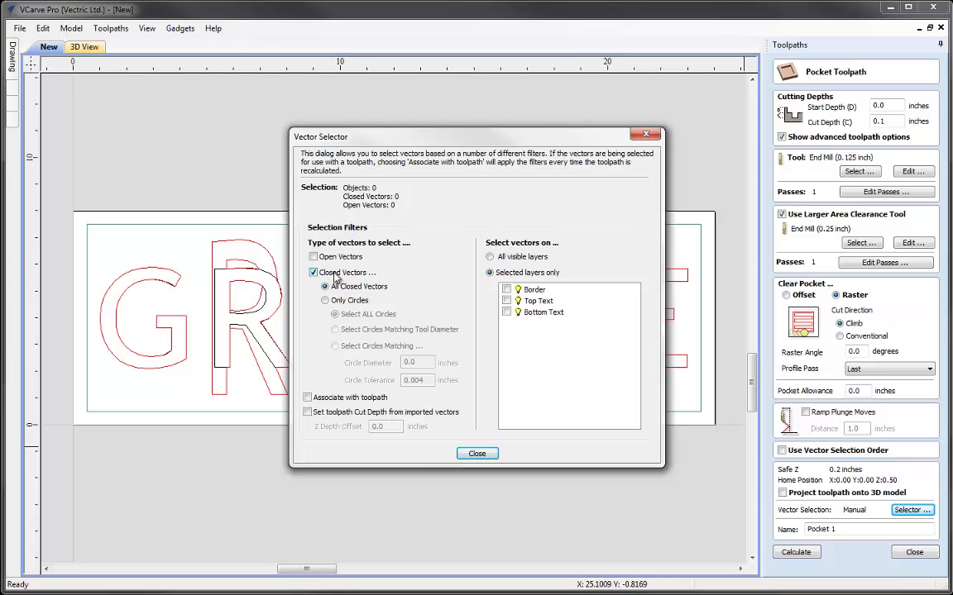
pyautogui.click(506, 301)
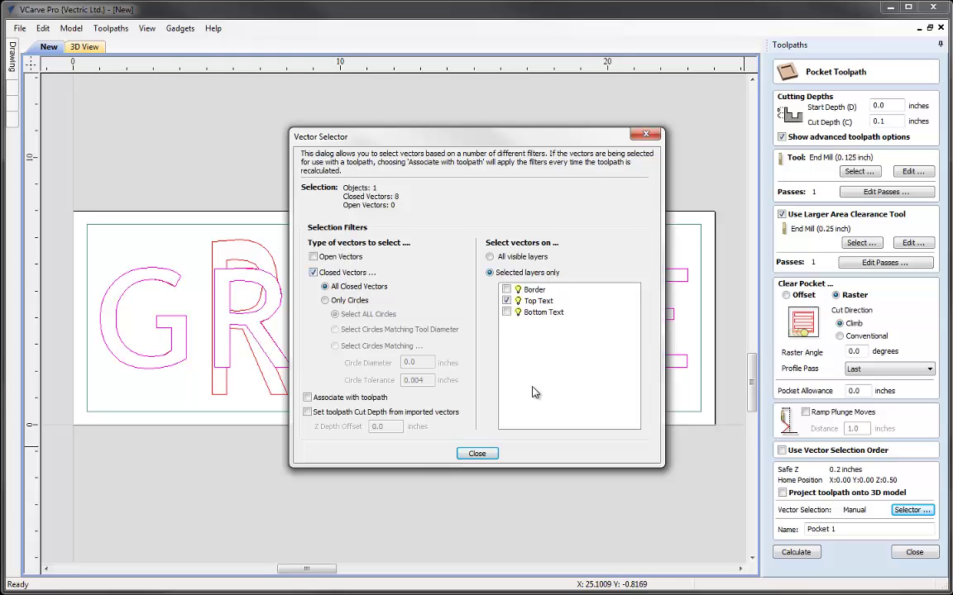
pyautogui.click(507, 290)
pyautogui.click(308, 397)
pyautogui.click(477, 454)
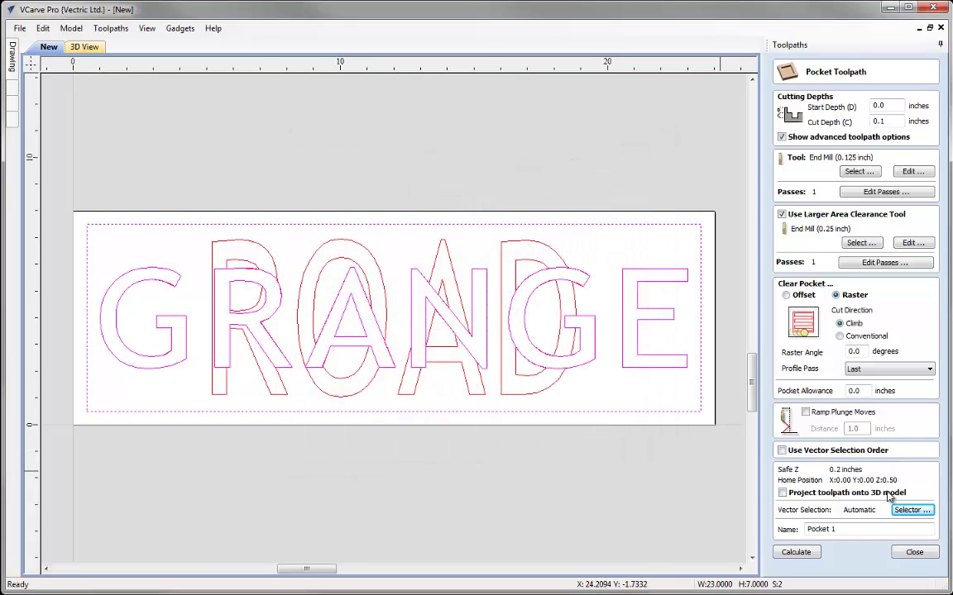
# Step: Calculate the pocket toolpath under the name Pocket Top Text and return to the 2D view
pyautogui.click(848, 530)
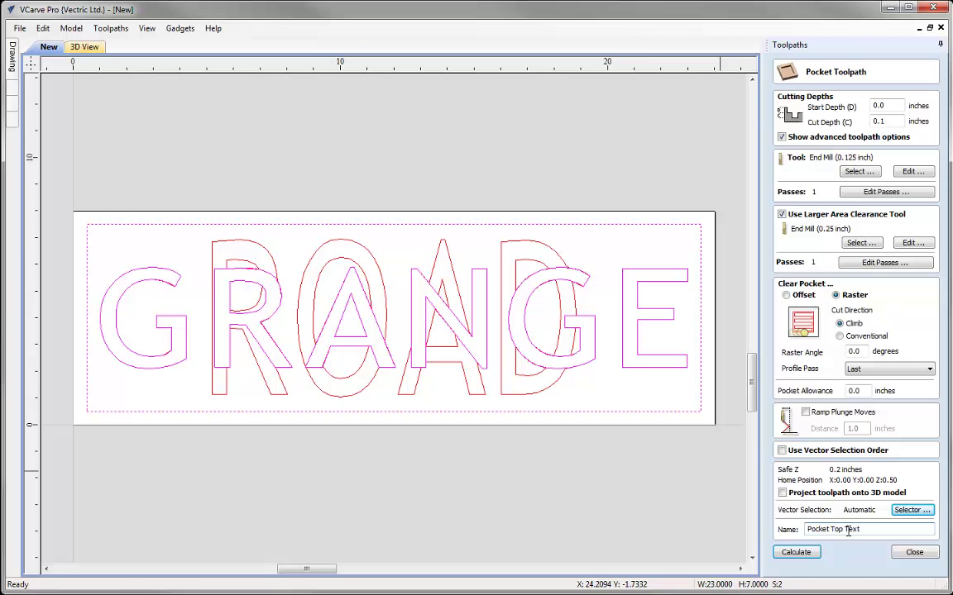
pyautogui.click(796, 551)
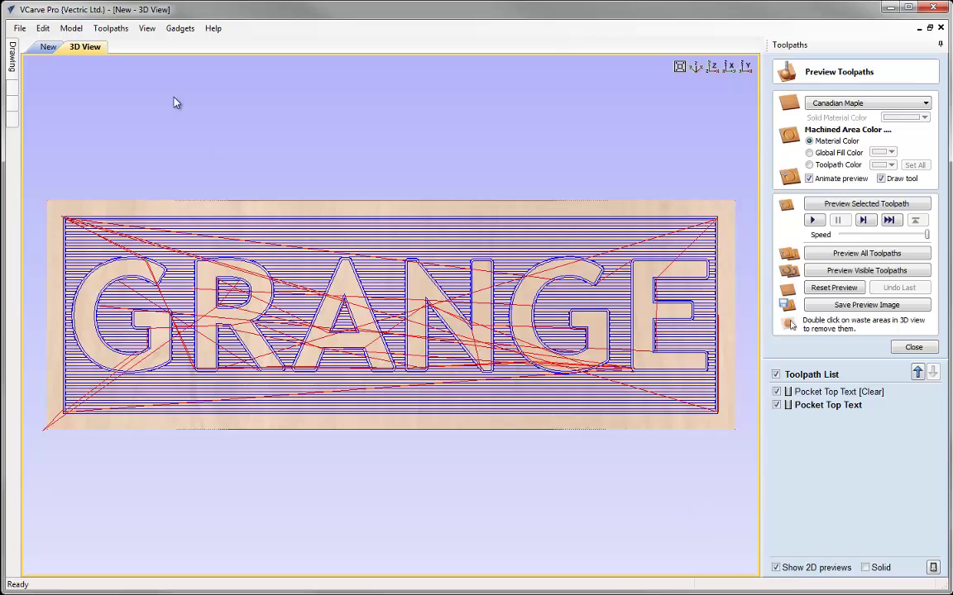
pyautogui.click(48, 47)
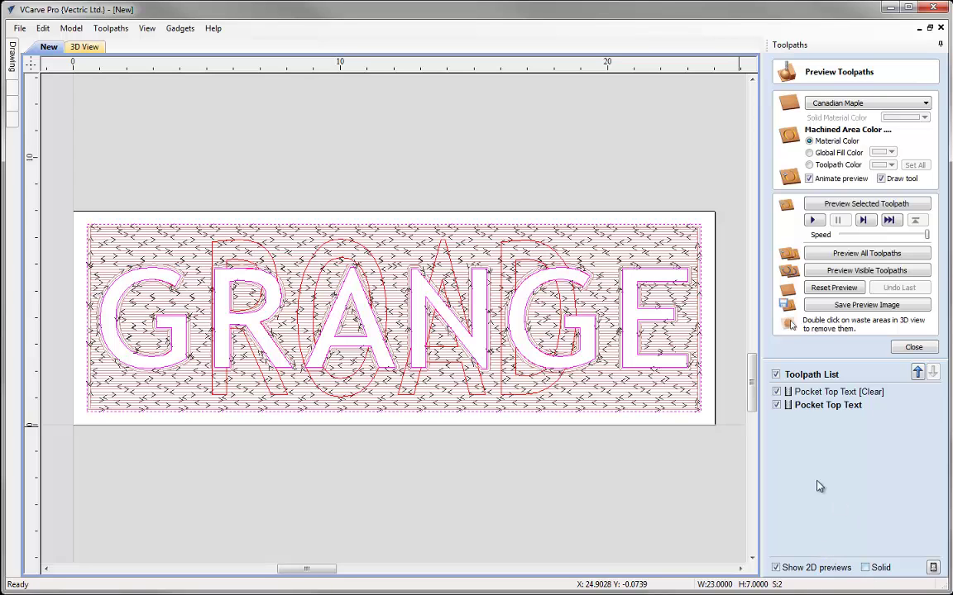
# Step: Show only the Pocket Top Text [Clear] toolpath in the 2D view and compare its line and solid previews
pyautogui.click(777, 400)
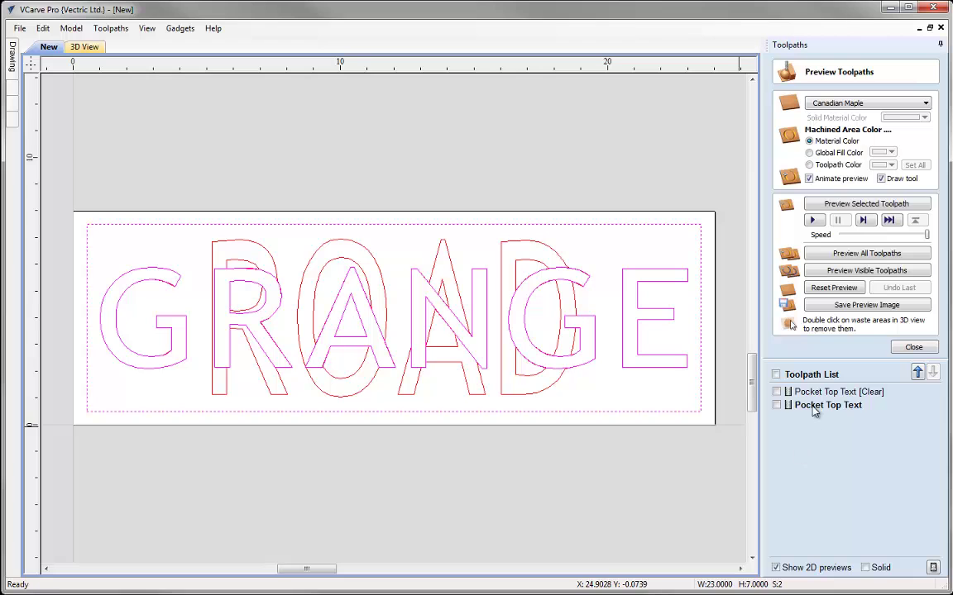
pyautogui.moveTo(818, 396)
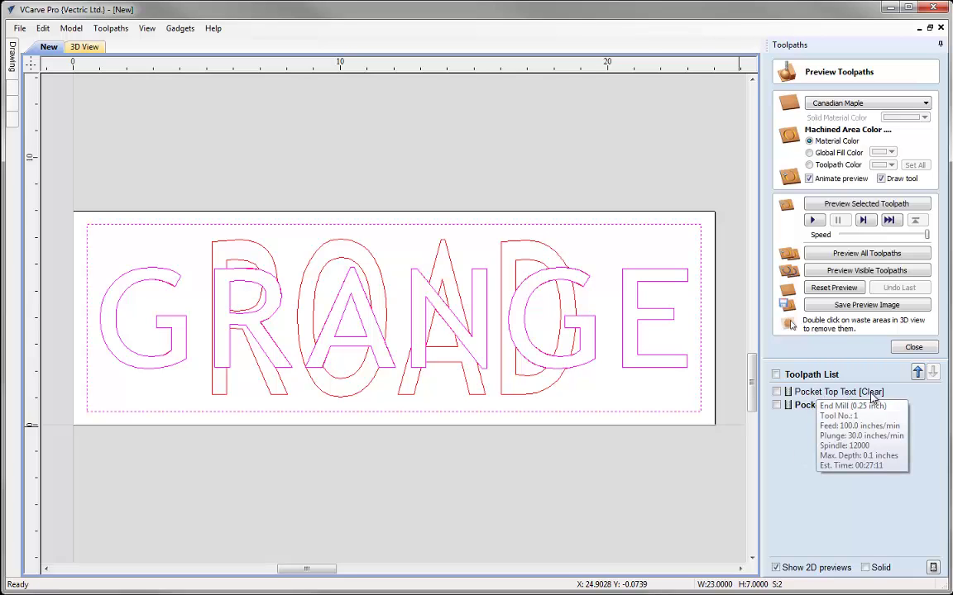
pyautogui.click(777, 393)
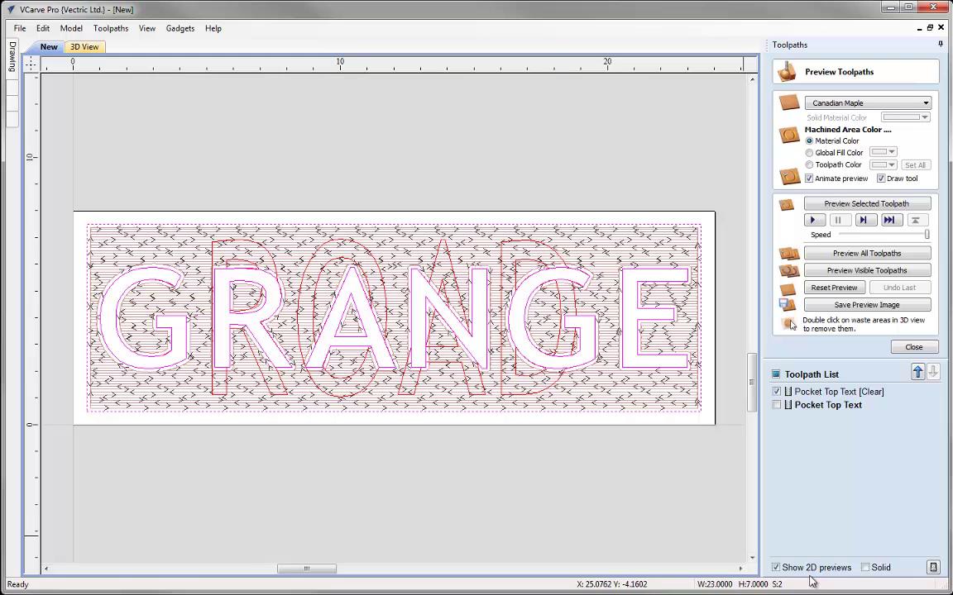
pyautogui.click(866, 569)
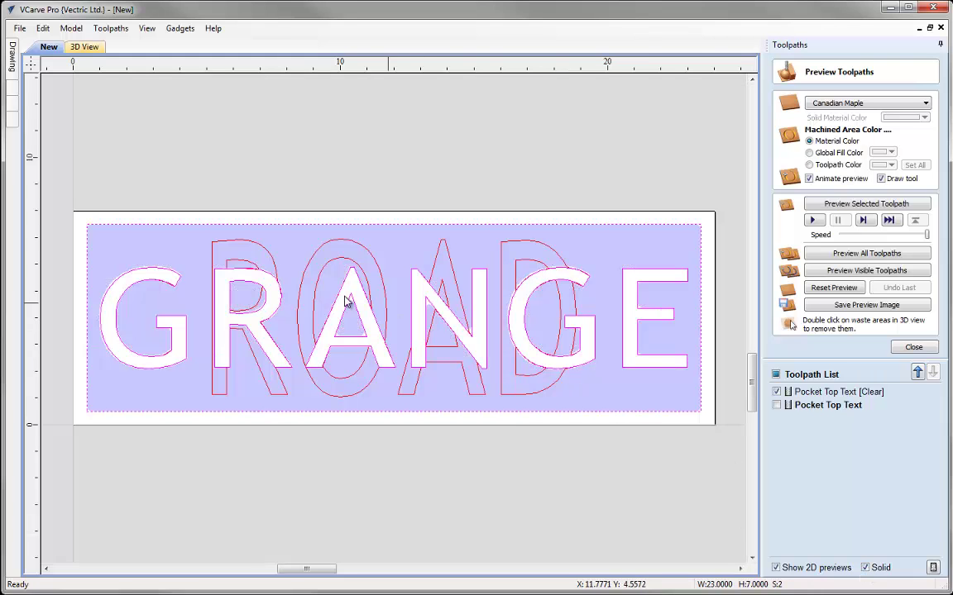
pyautogui.click(865, 569)
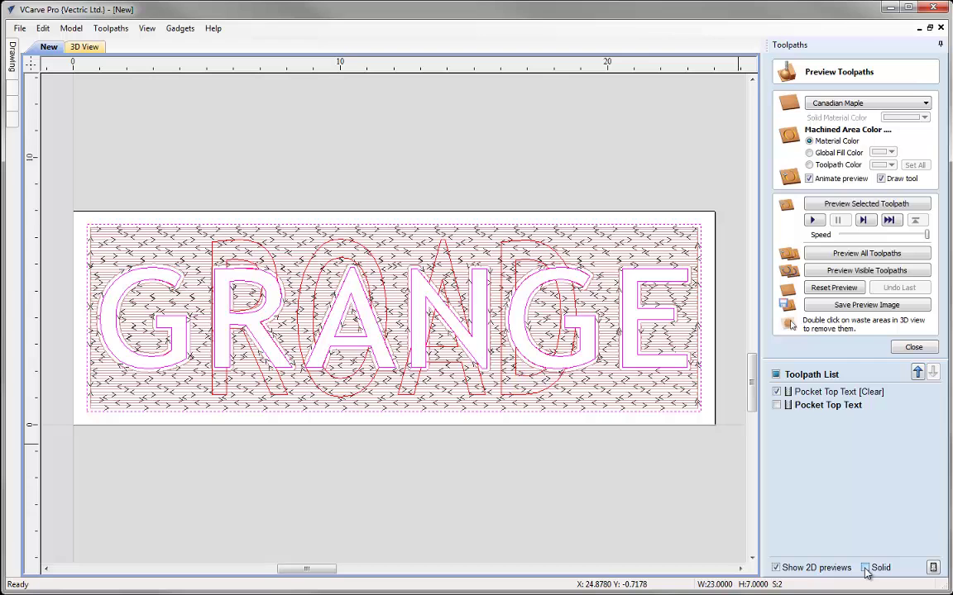
pyautogui.click(865, 568)
pyautogui.click(865, 568)
pyautogui.click(865, 569)
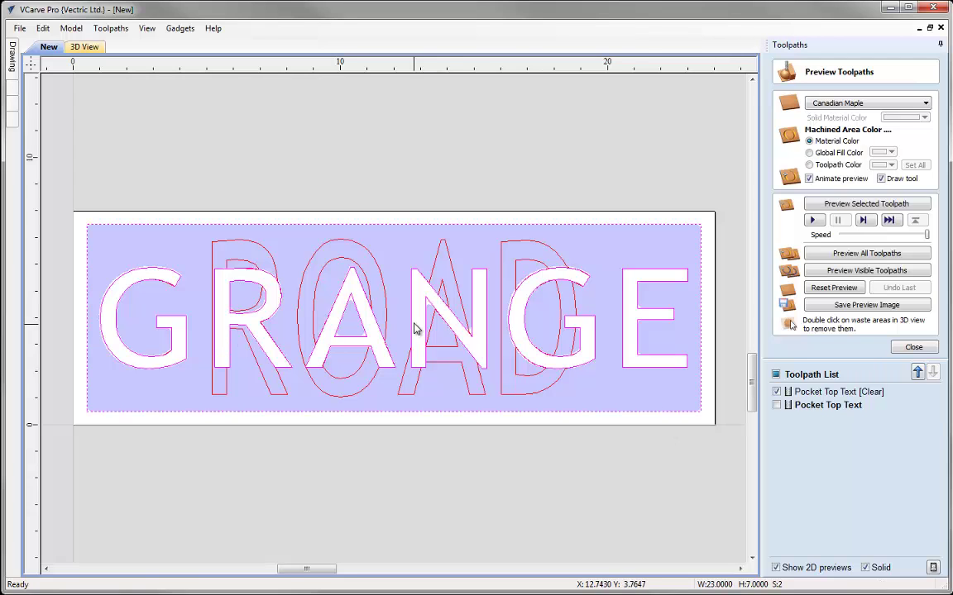
# Step: Inspect the inner corners of the letter N in the solid clearance preview, then hide that toolpath's preview
pyautogui.scroll(6, 470, 319)
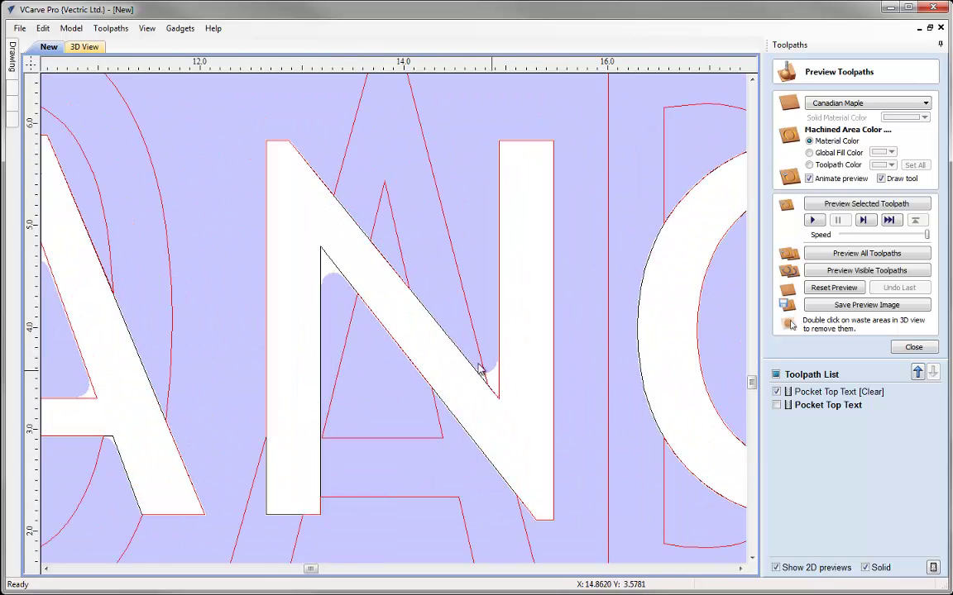
pyautogui.scroll(-6, 328, 362)
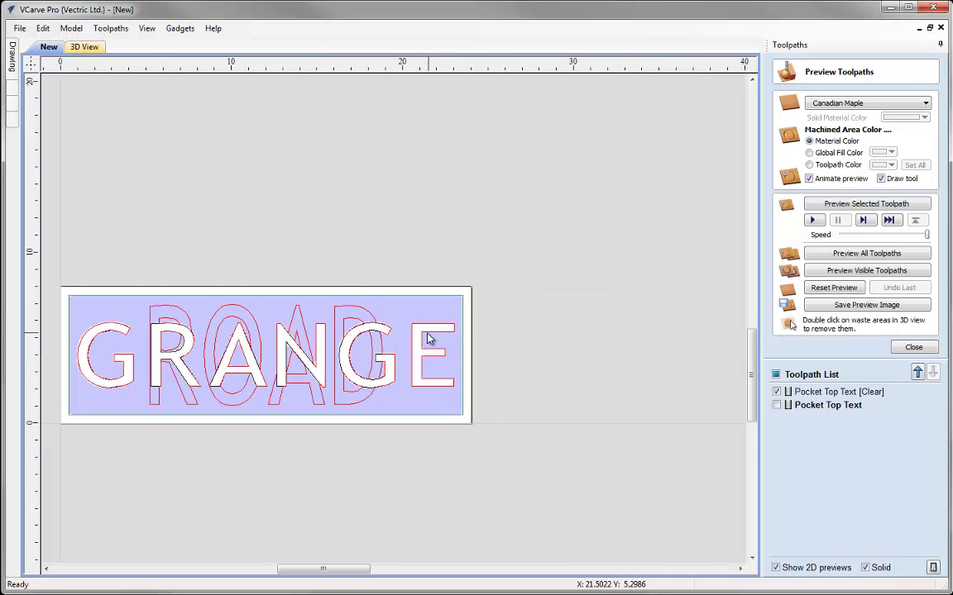
pyautogui.press('F3')
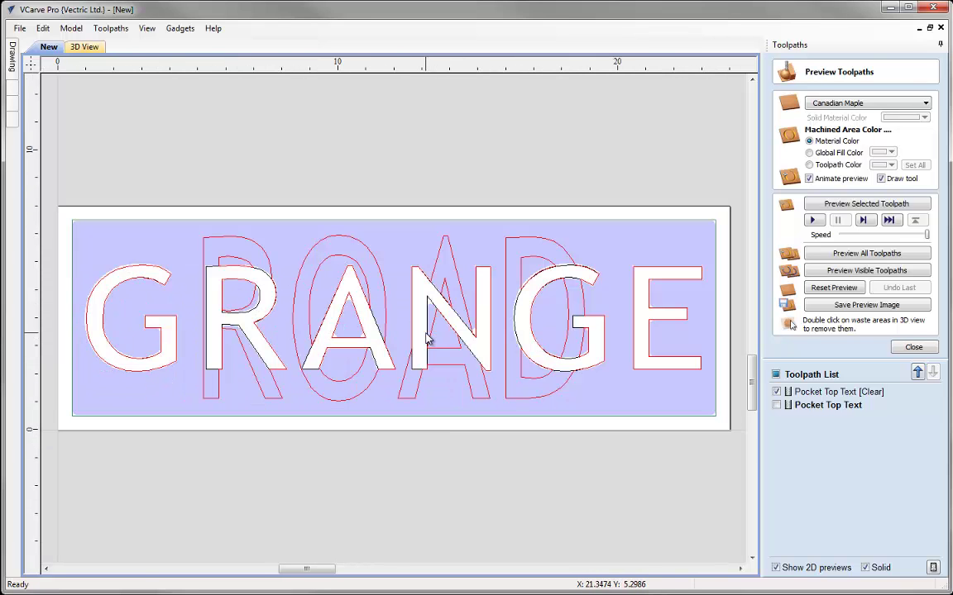
pyautogui.click(776, 392)
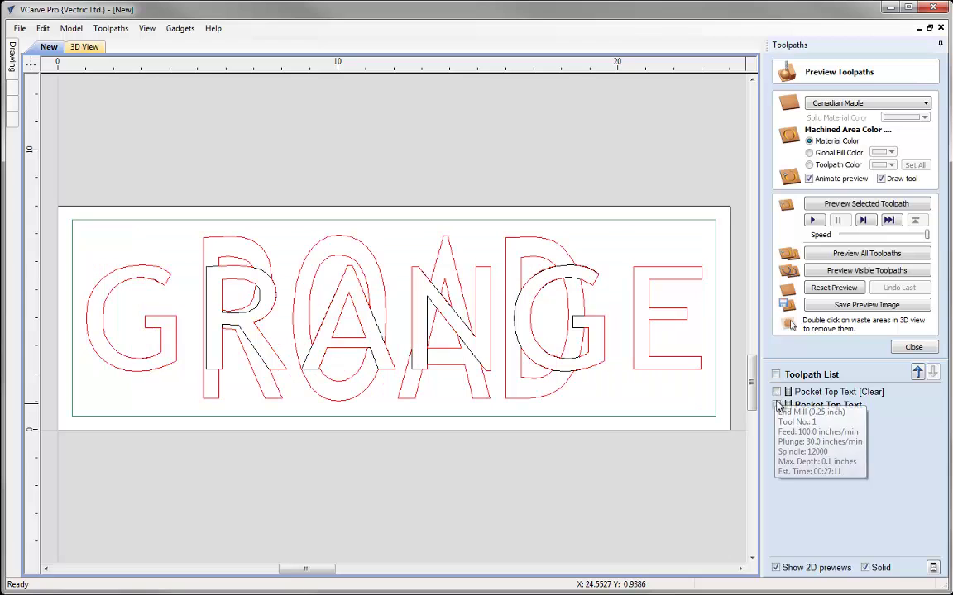
# Step: Compare the Pocket Top Text pass alone in the 2D view with both top text toolpaths together, and switch to the 3D view
pyautogui.click(775, 405)
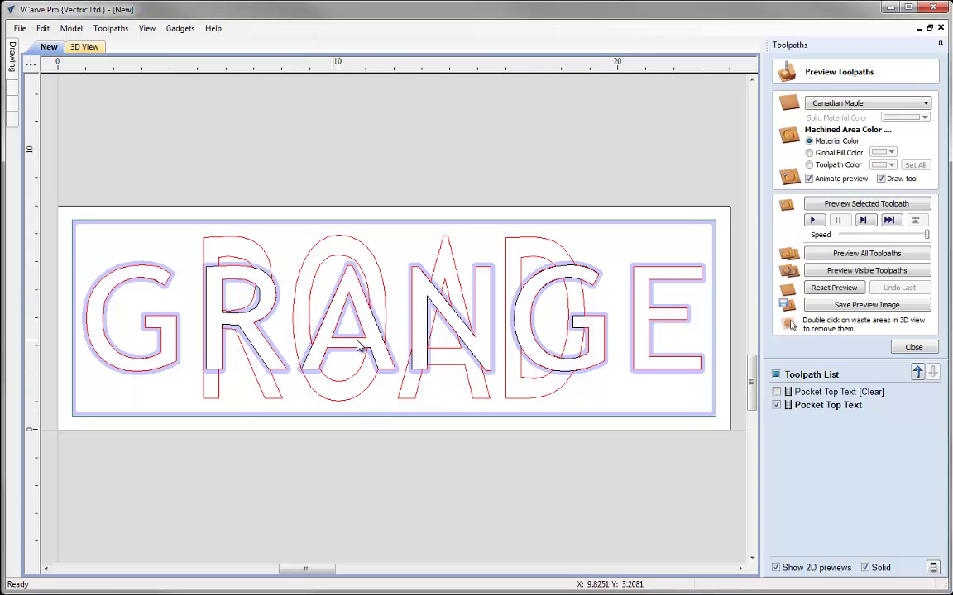
pyautogui.click(776, 392)
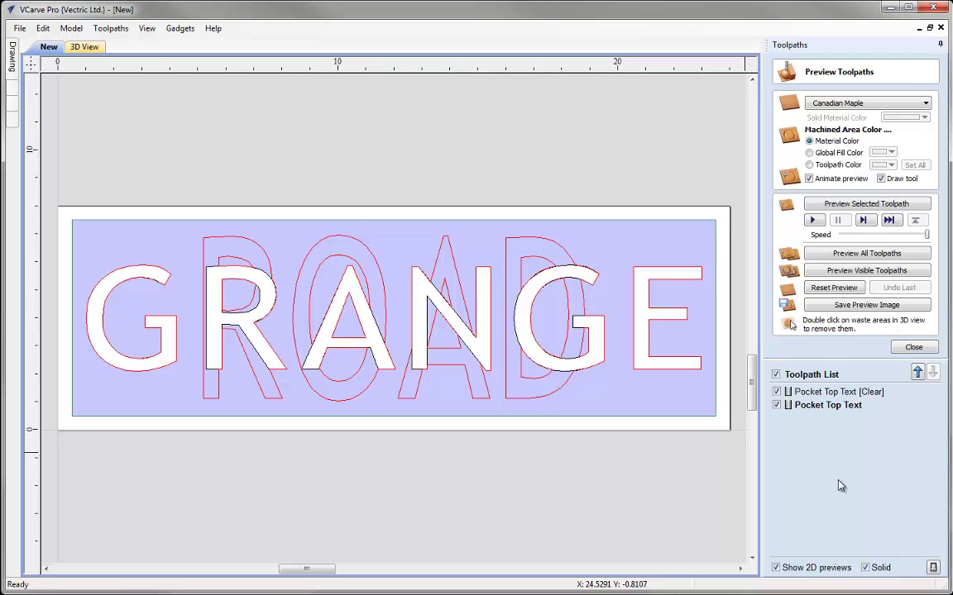
pyautogui.click(83, 47)
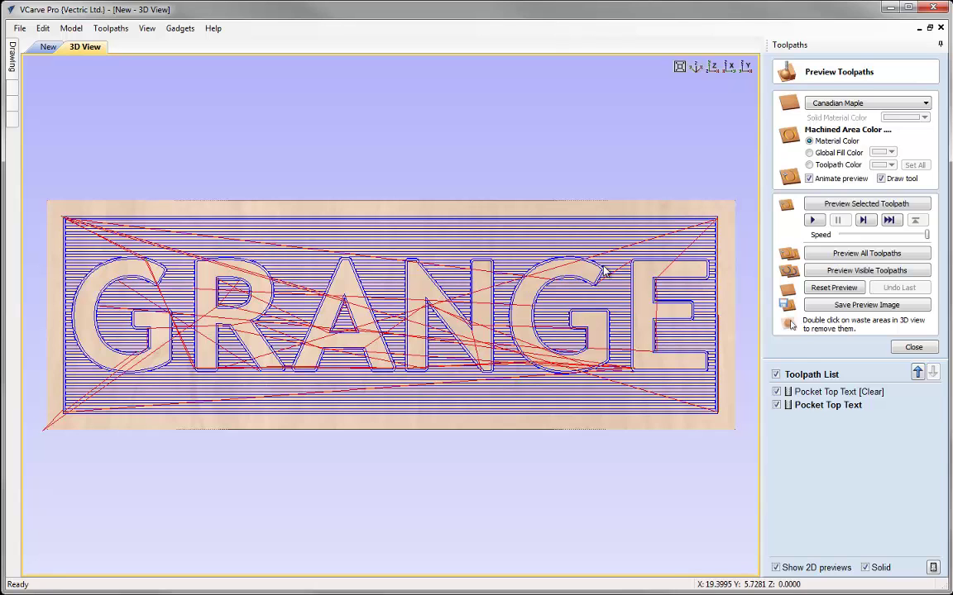
# Step: Set the preview material to a solid color and make it Light Blue
pyautogui.click(925, 104)
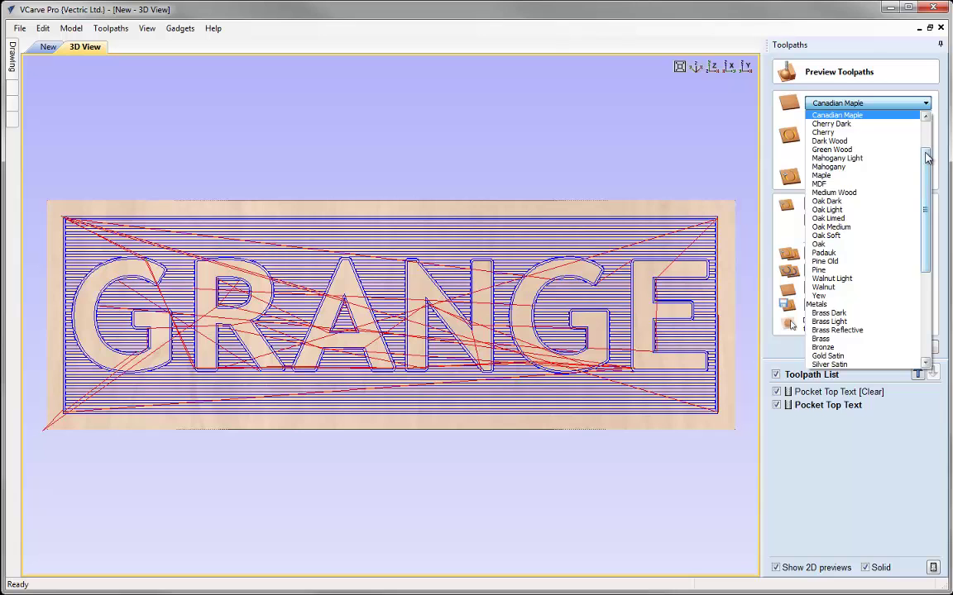
pyautogui.scroll(2, 927, 158)
pyautogui.click(839, 115)
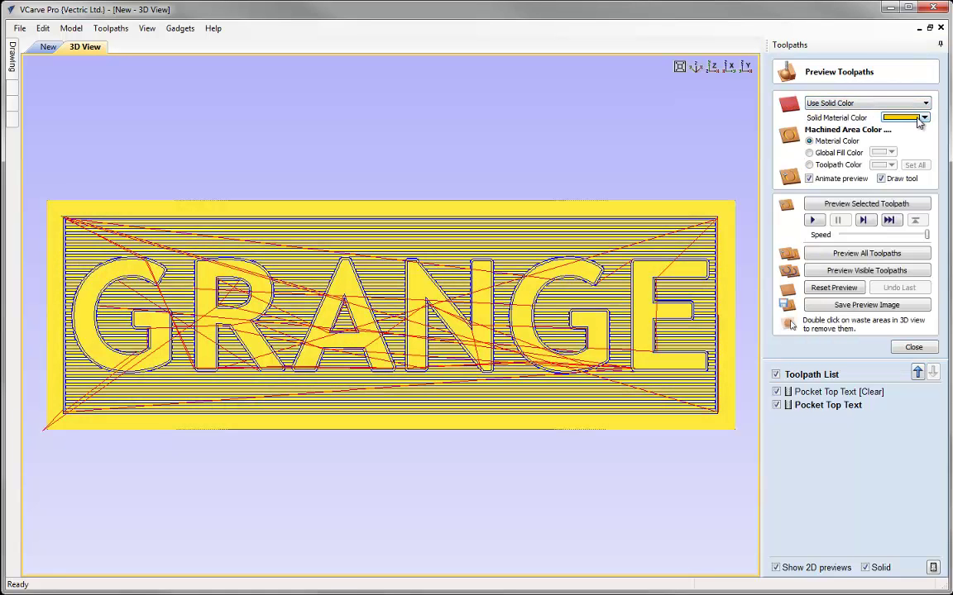
pyautogui.click(921, 119)
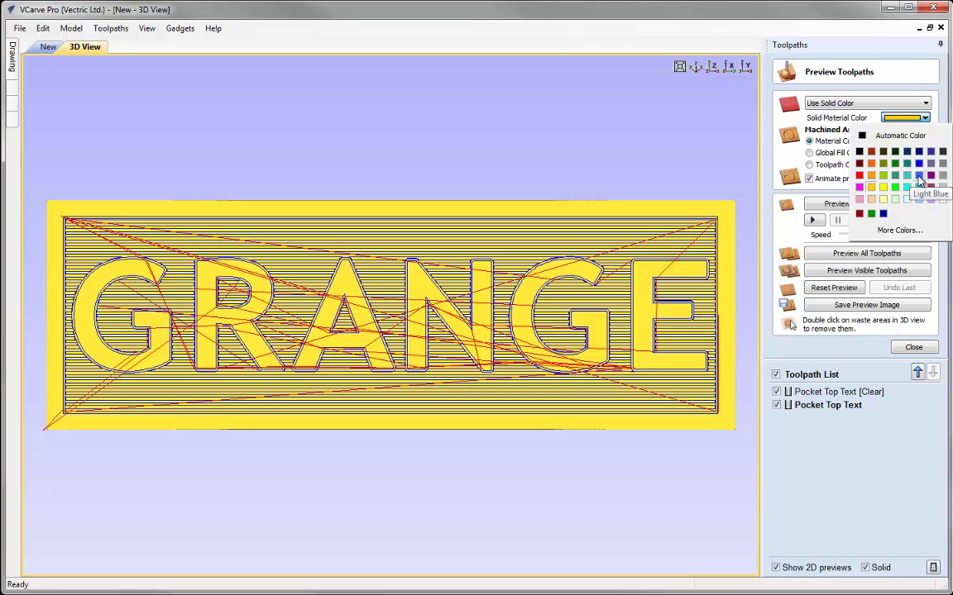
pyautogui.click(918, 179)
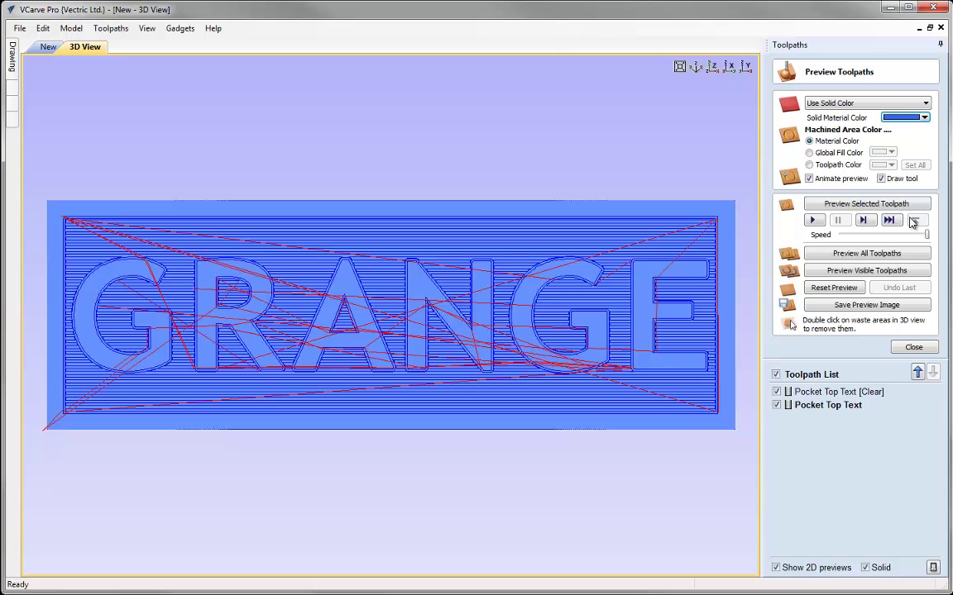
# Step: Color machined areas by individual toolpath and assign sky blue to the Pocket Top Text toolpath
pyautogui.click(809, 164)
pyautogui.click(809, 178)
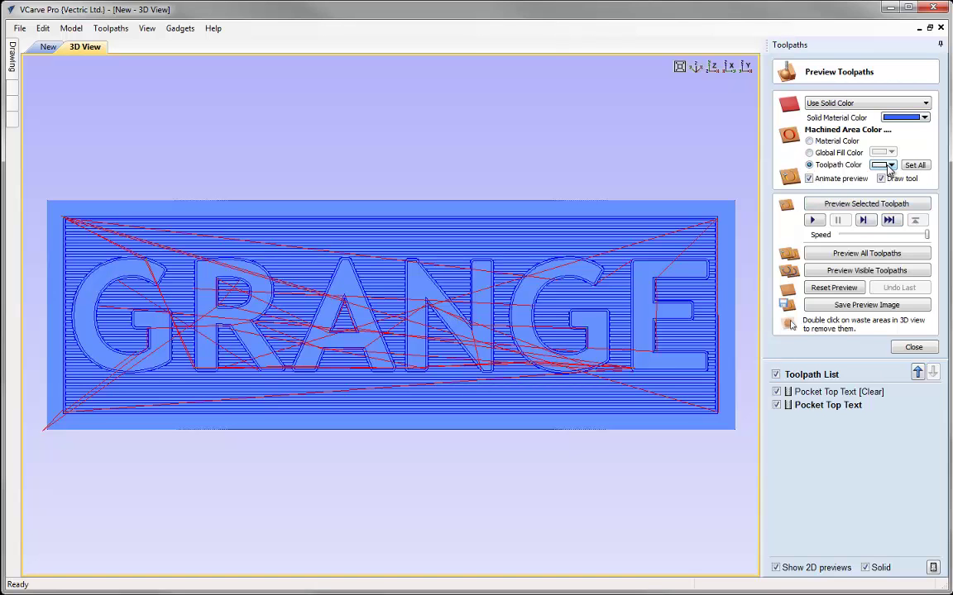
pyautogui.click(890, 165)
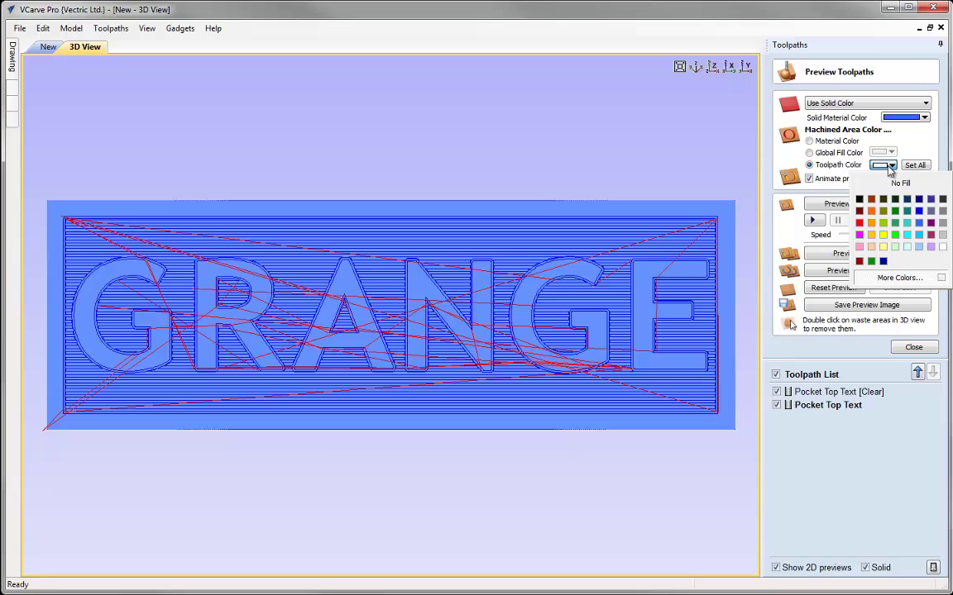
pyautogui.click(921, 235)
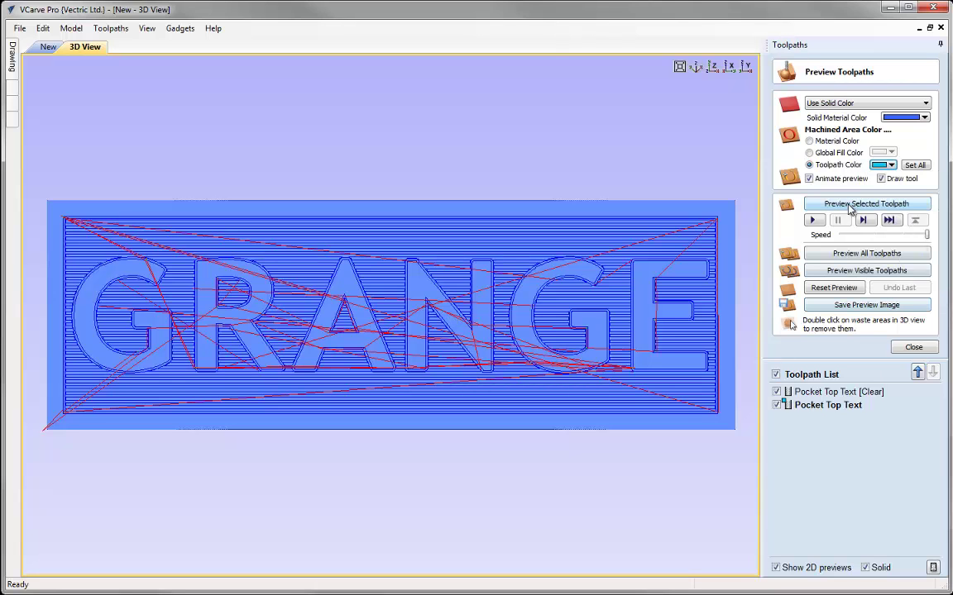
# Step: Preview the Pocket Top Text [Clear] toolpath in 3D and set its machined area color to sky blue
pyautogui.click(841, 392)
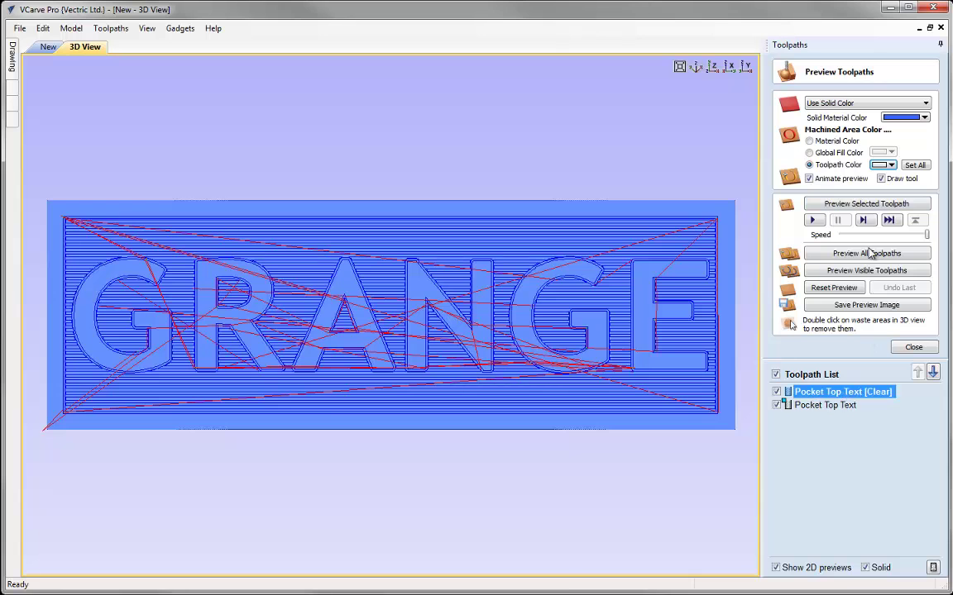
pyautogui.click(860, 205)
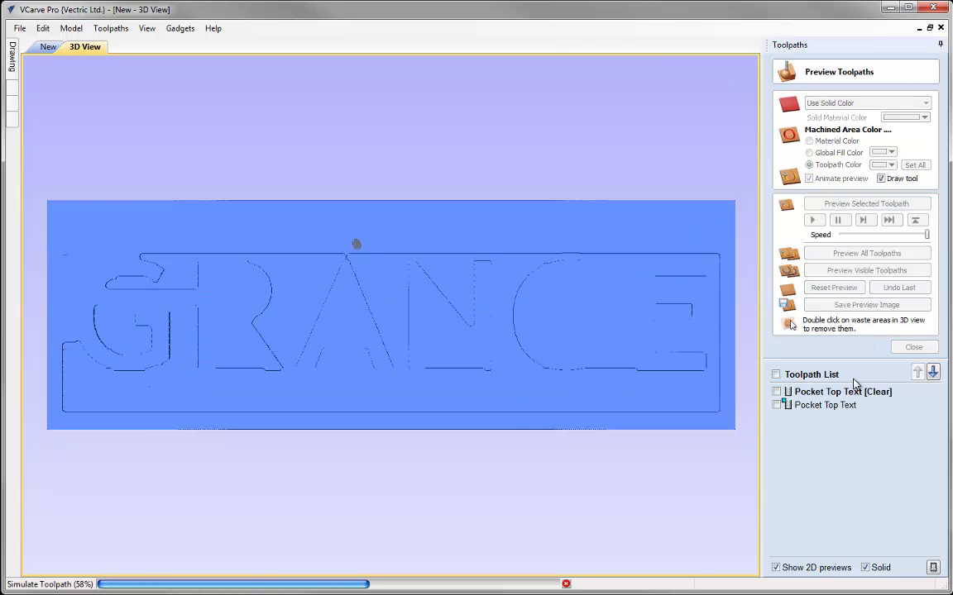
pyautogui.moveTo(502, 391)
pyautogui.mouseDown()
pyautogui.moveTo(551, 299)
pyautogui.moveTo(399, 383)
pyautogui.moveTo(425, 336)
pyautogui.moveTo(491, 395)
pyautogui.moveTo(513, 385)
pyautogui.mouseUp()
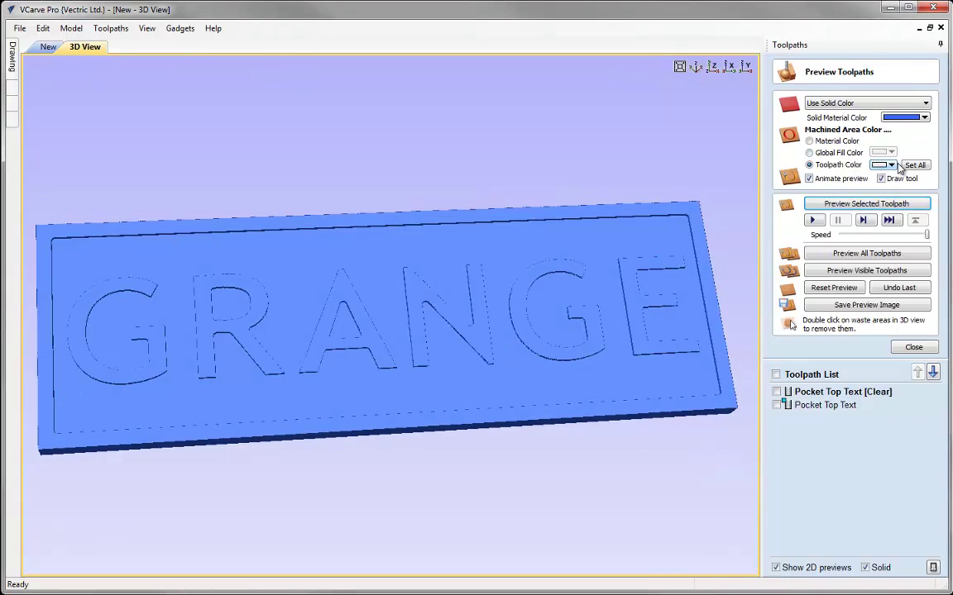
pyautogui.click(891, 165)
pyautogui.click(907, 237)
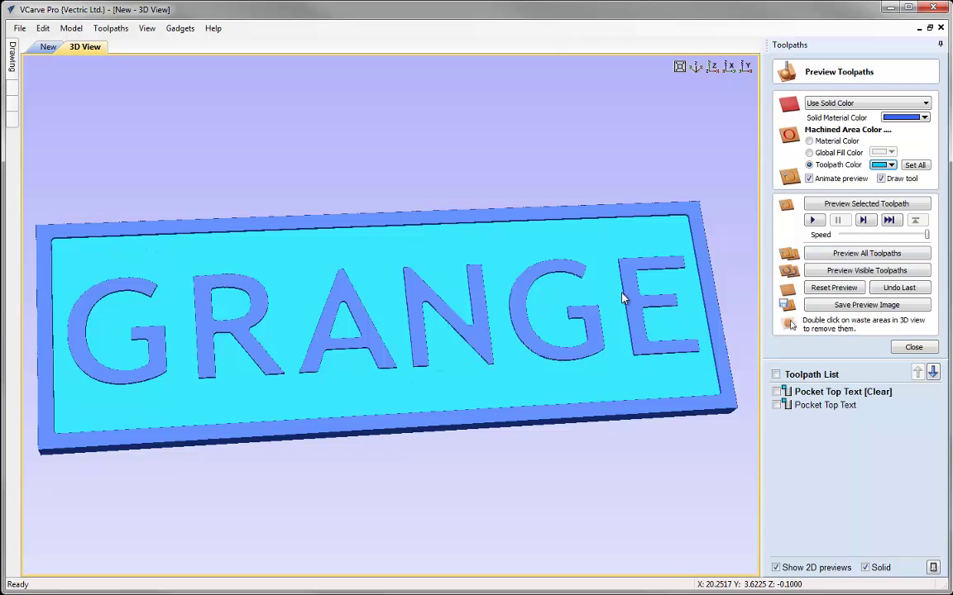
# Step: Preview the Pocket Top Text finishing toolpath in 3D and close the toolpath preview form
pyautogui.click(804, 406)
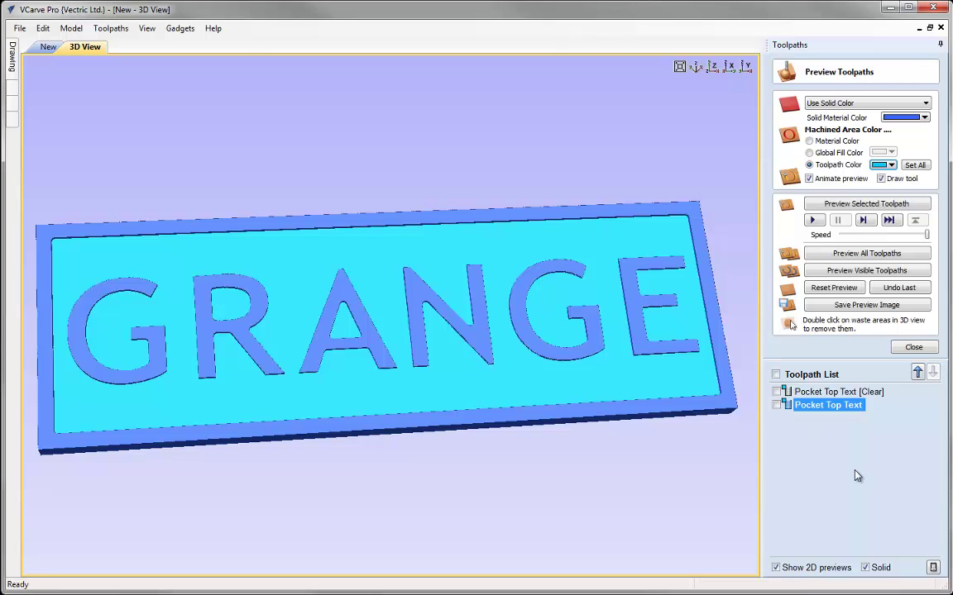
pyautogui.click(855, 204)
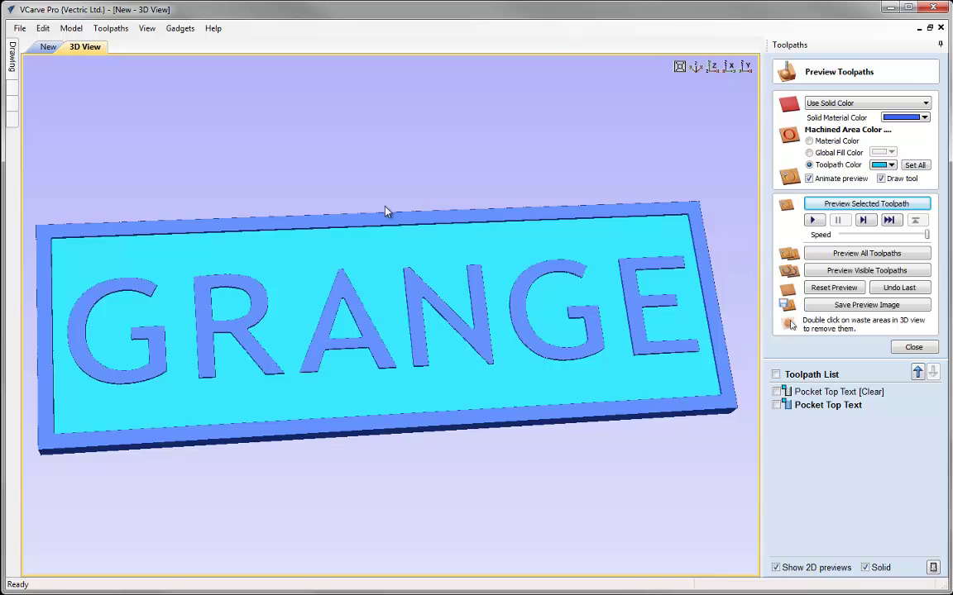
pyautogui.click(907, 347)
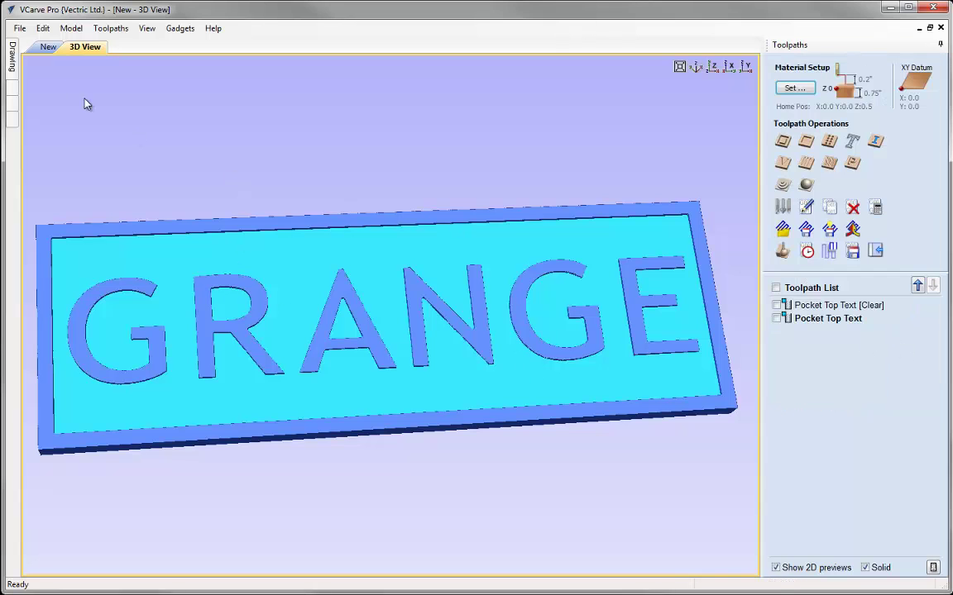
# Step: Tile the 2D and 3D views, and start a new pocket toolpath with a start depth of 0.1 inches
pyautogui.press('F4')
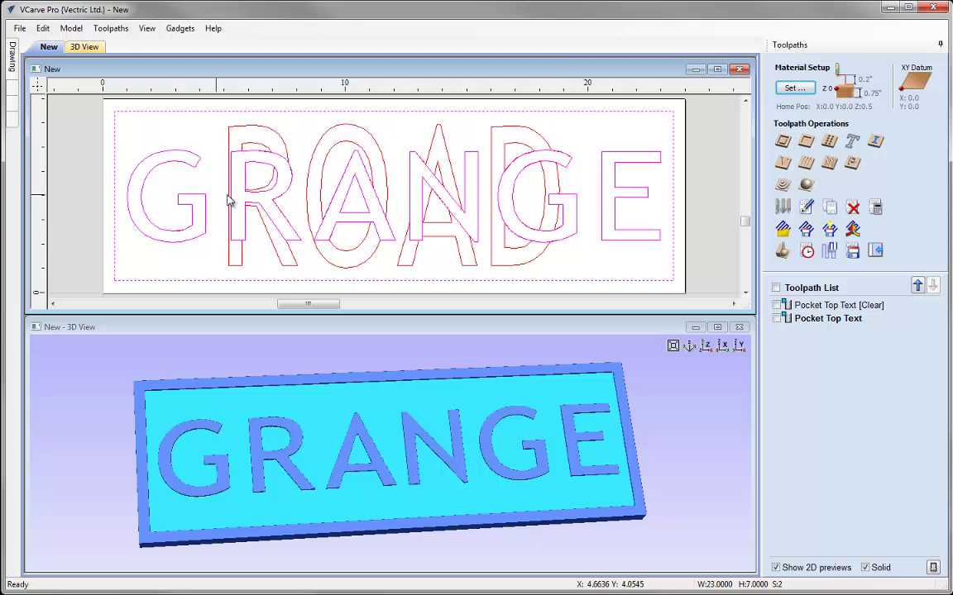
pyautogui.click(715, 205)
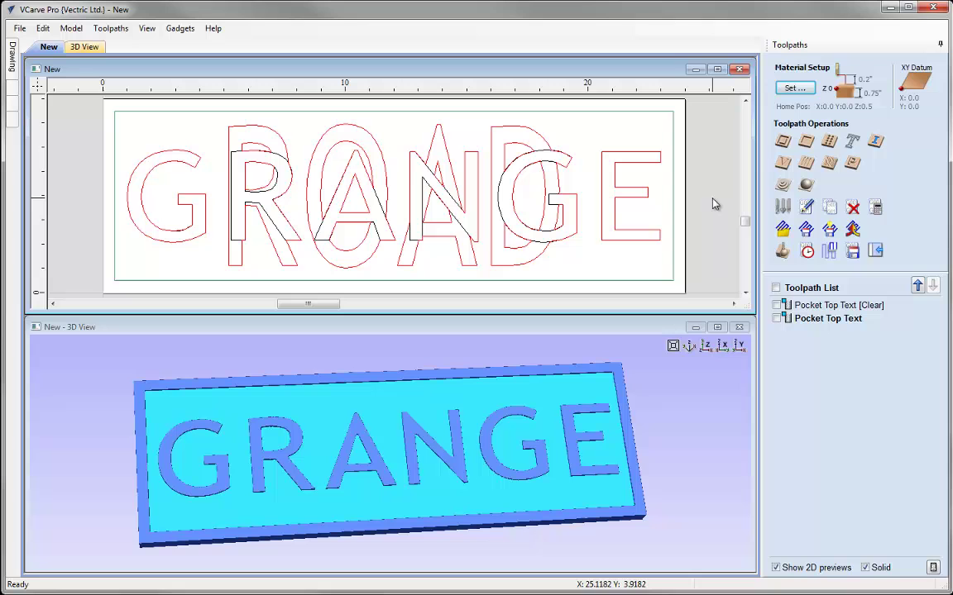
pyautogui.click(829, 140)
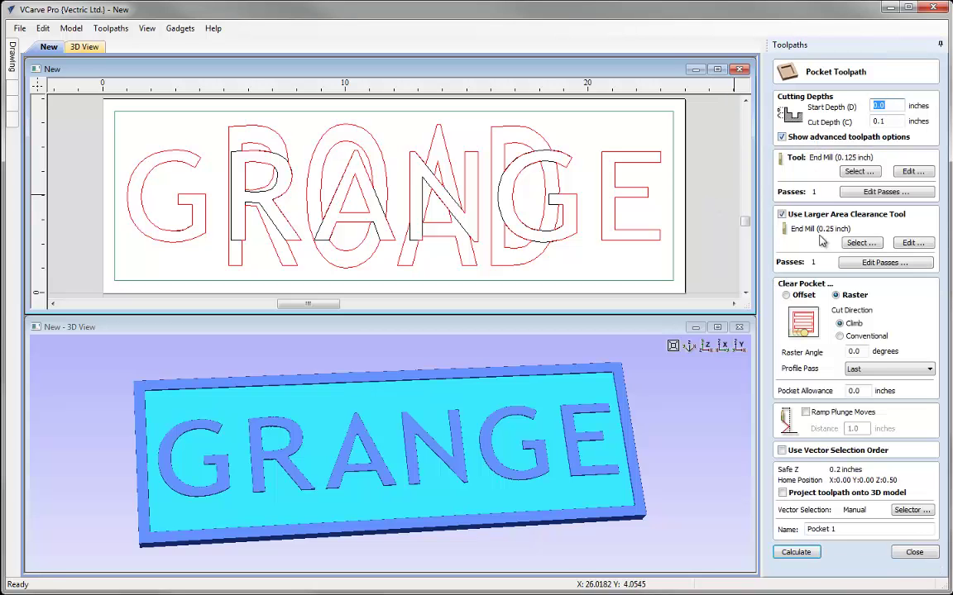
pyautogui.write('0.1')
# Step: Select all closed vectors on the Border and Bottom Text layers for the pocket and associate that selection with the toolpath
pyautogui.click(910, 510)
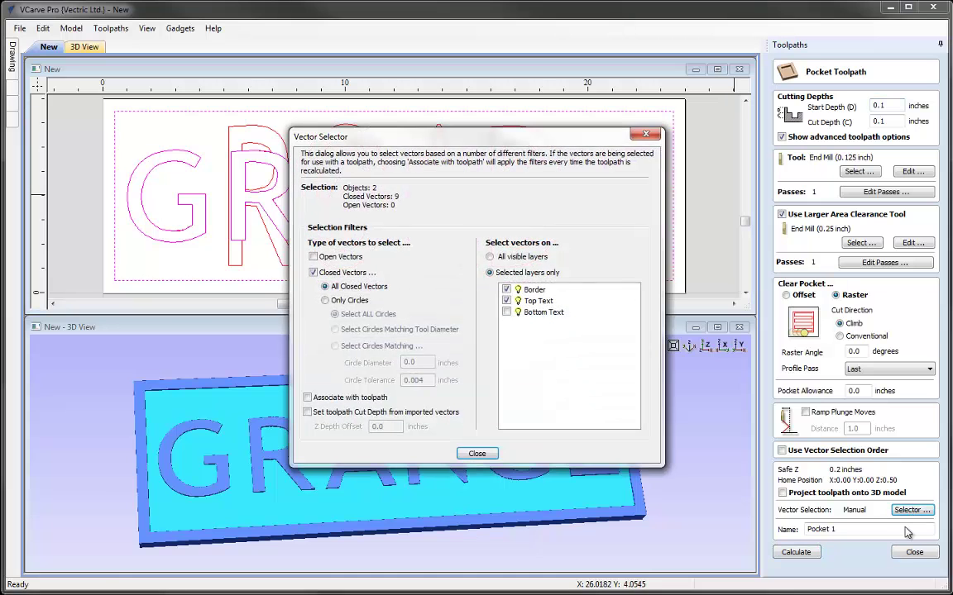
pyautogui.click(507, 301)
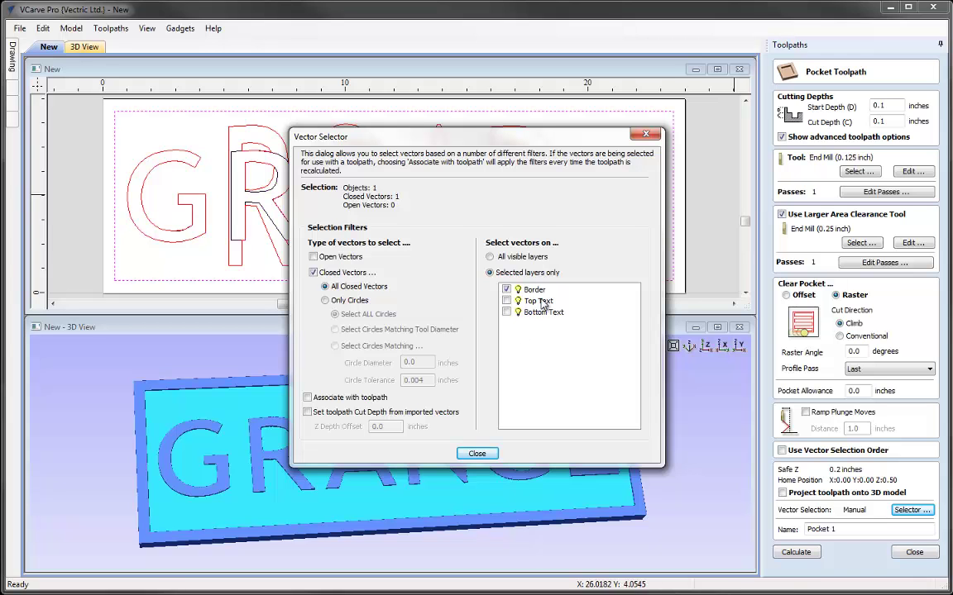
pyautogui.click(506, 313)
pyautogui.click(308, 398)
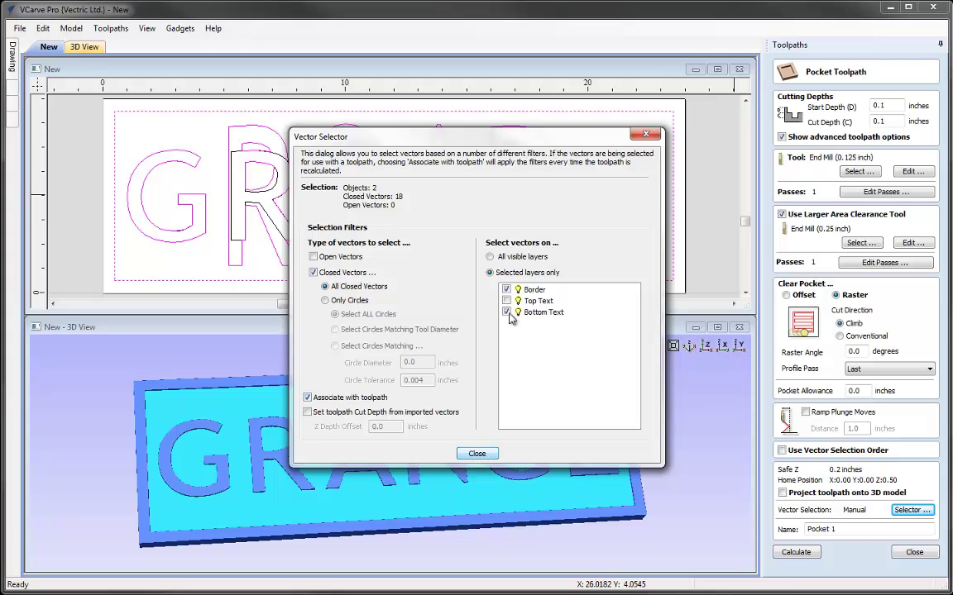
pyautogui.click(489, 452)
# Step: Name the pocket toolpath Pocket Bottom Text and calculate it
pyautogui.click(842, 529)
pyautogui.press('BackSpace')
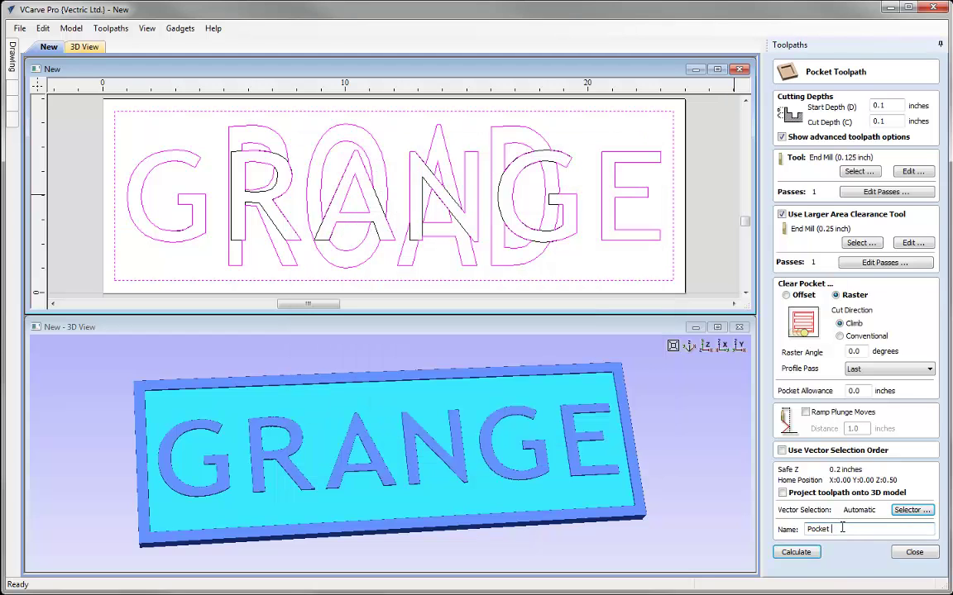
pyautogui.write('Bottom Text')
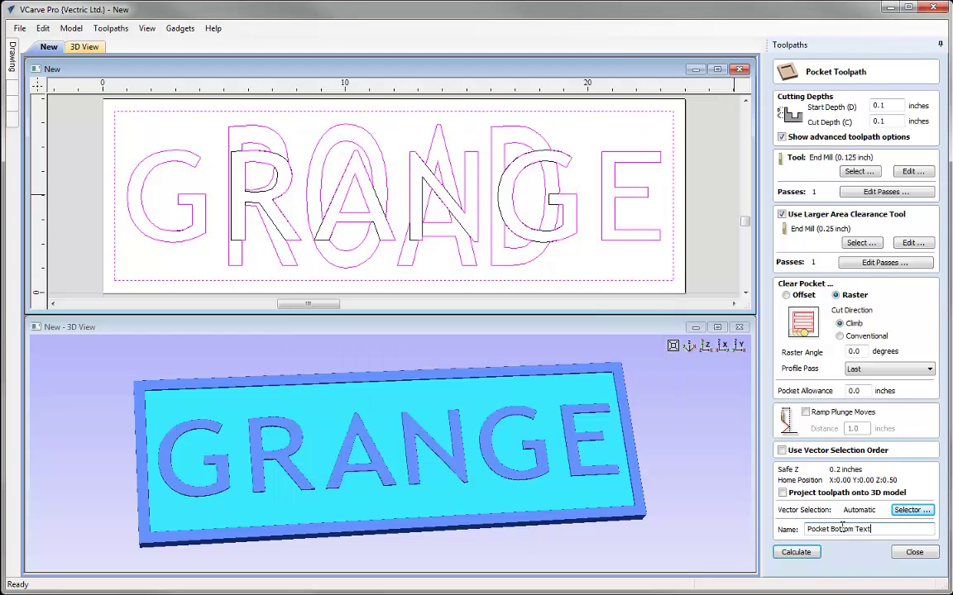
pyautogui.click(795, 552)
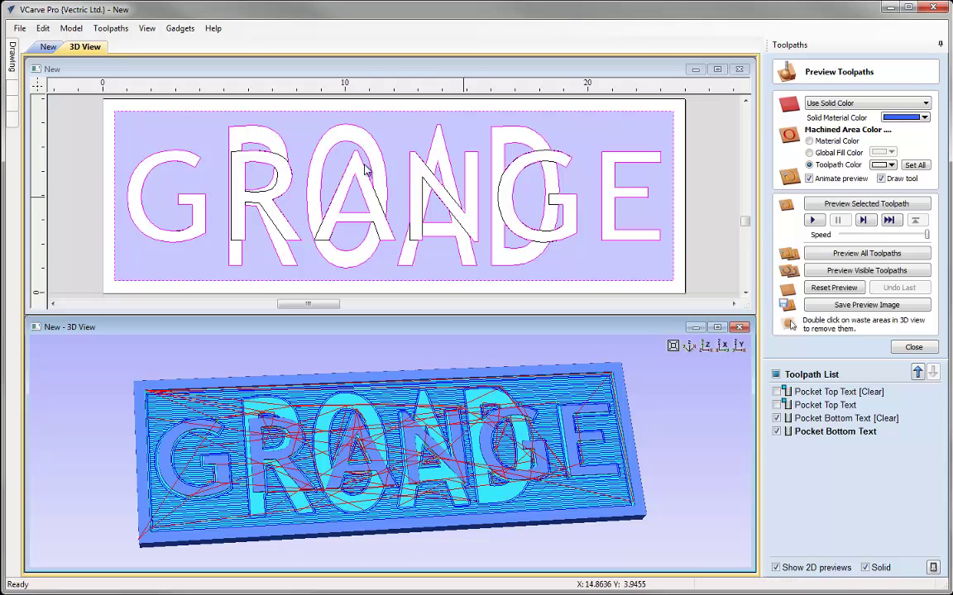
# Step: Show only the Pocket Bottom Text [Clear] toolpath and inspect the tight corners around the overlapping A, O and N letters
pyautogui.click(776, 431)
pyautogui.click(776, 418)
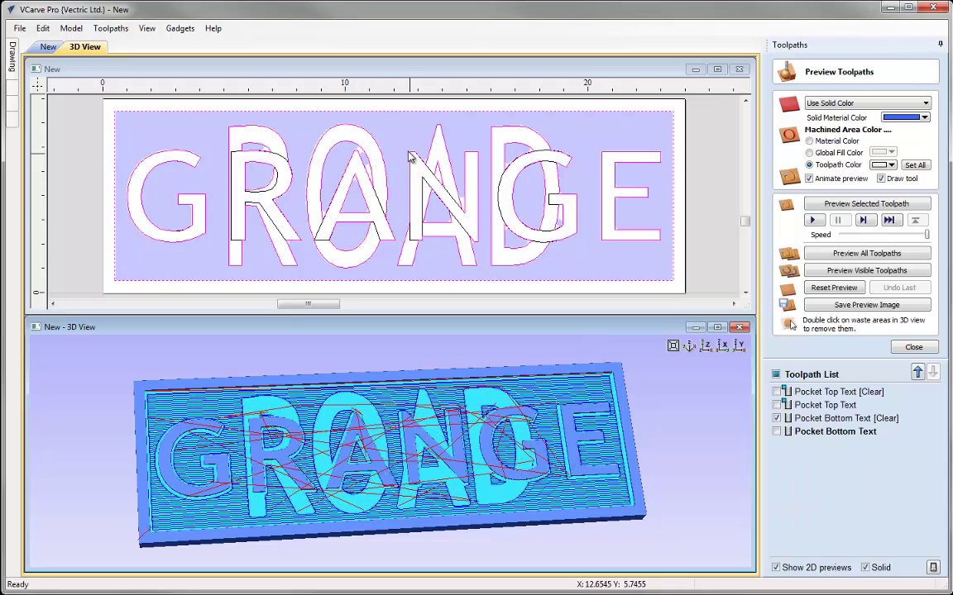
pyautogui.click(400, 116)
pyautogui.scroll(5, 394, 162)
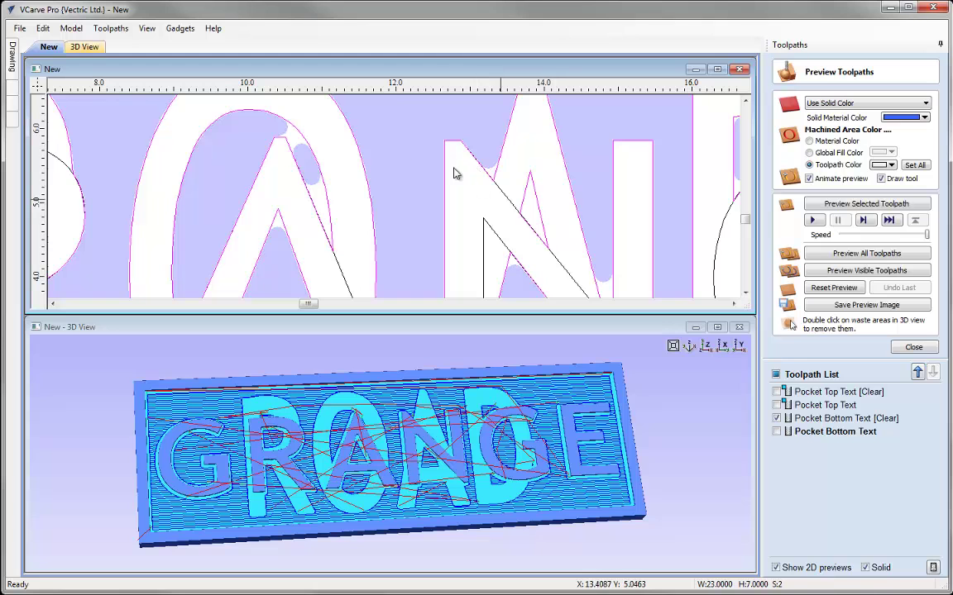
pyautogui.scroll(-5, 391, 80)
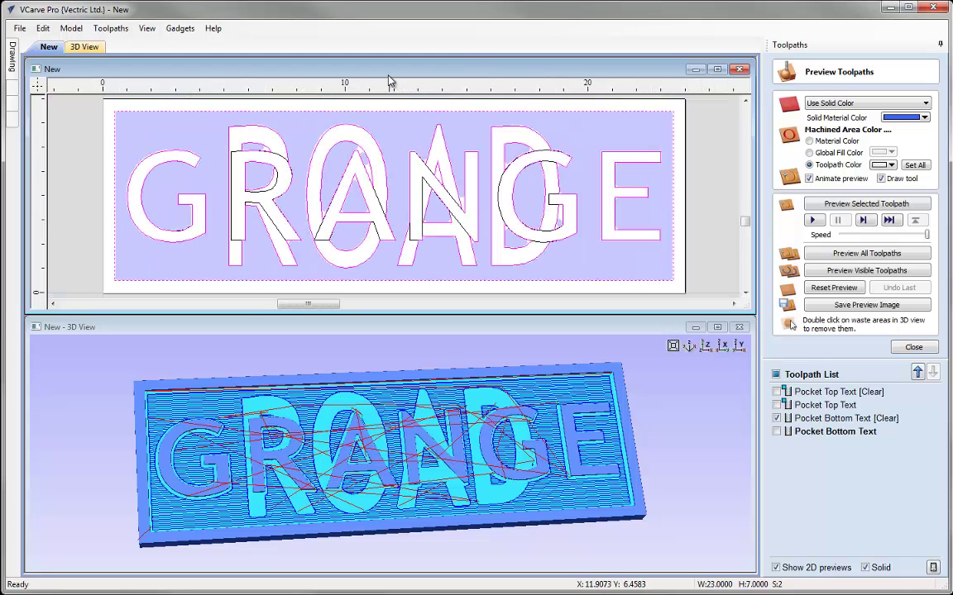
# Step: View the Pocket Bottom Text finishing toolpath on its own, then display it together with its clearance toolpath
pyautogui.click(776, 432)
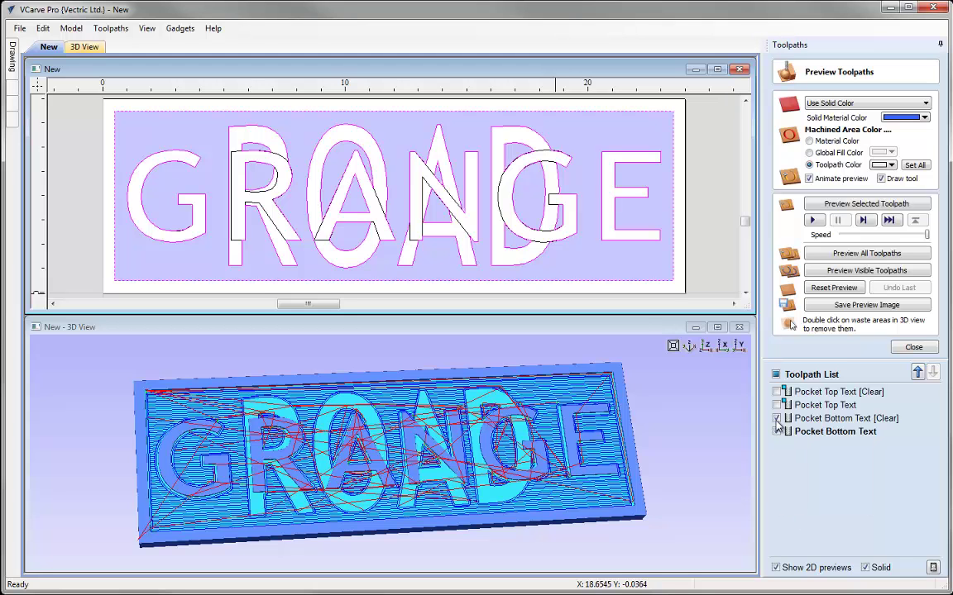
pyautogui.click(777, 420)
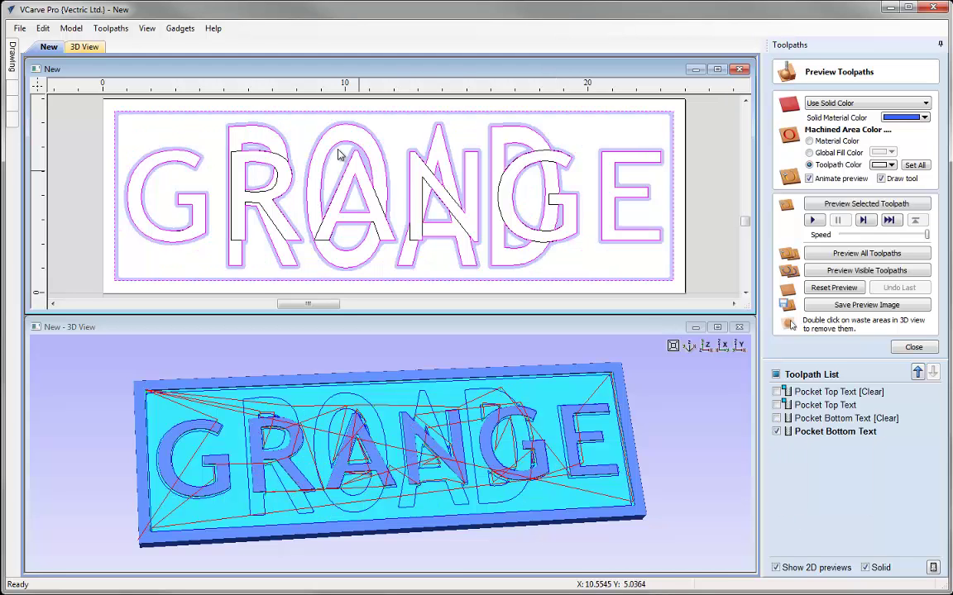
pyautogui.click(777, 419)
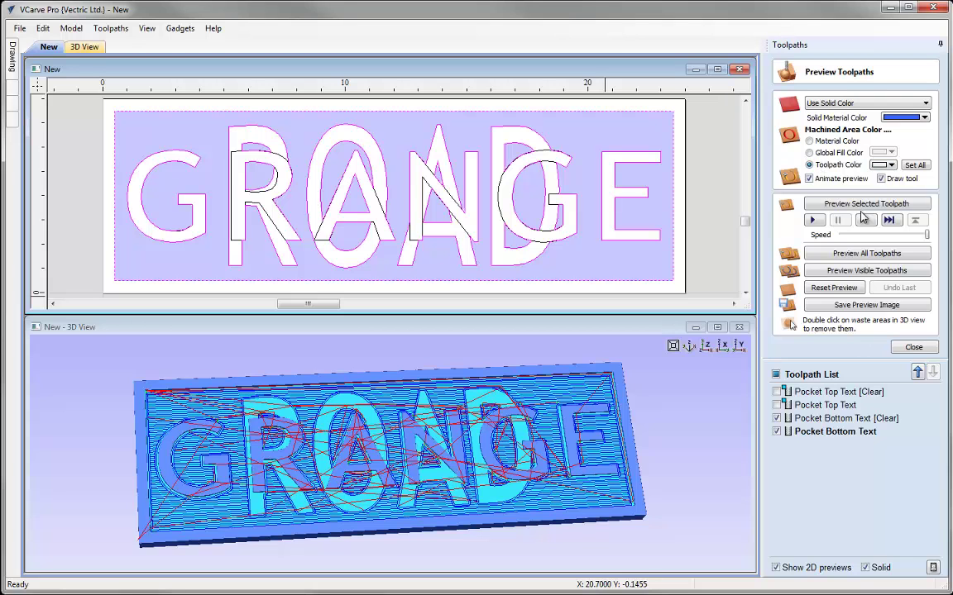
# Step: Set the machined area color to white for both the Pocket Bottom Text and Pocket Bottom Text [Clear] toolpaths
pyautogui.click(885, 165)
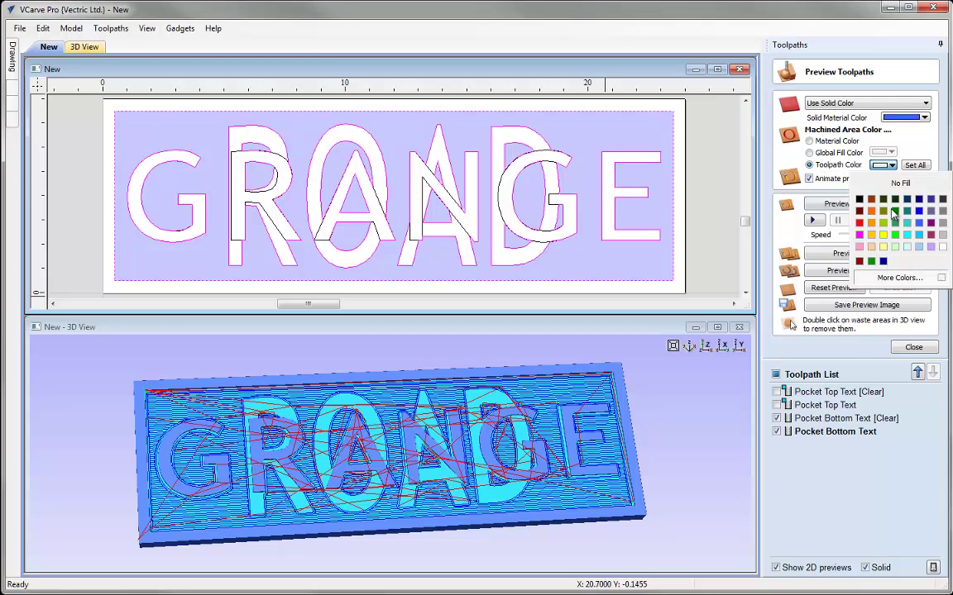
pyautogui.click(942, 248)
pyautogui.click(852, 418)
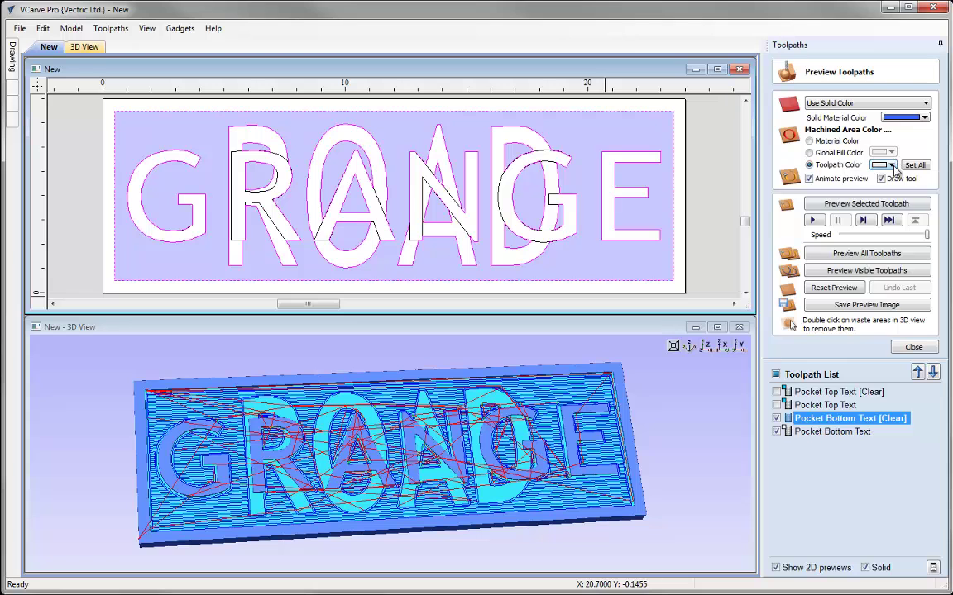
pyautogui.click(892, 165)
pyautogui.click(850, 230)
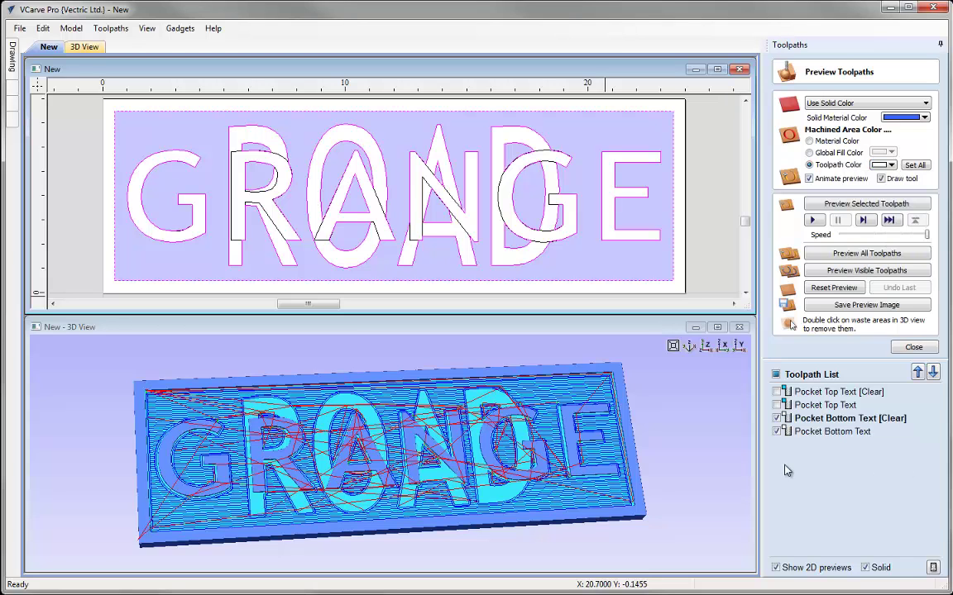
# Step: Check each toolpath's machined area color and preview the visible Pocket Bottom Text [Clear] and Pocket Bottom Text toolpaths on the sign
pyautogui.click(814, 393)
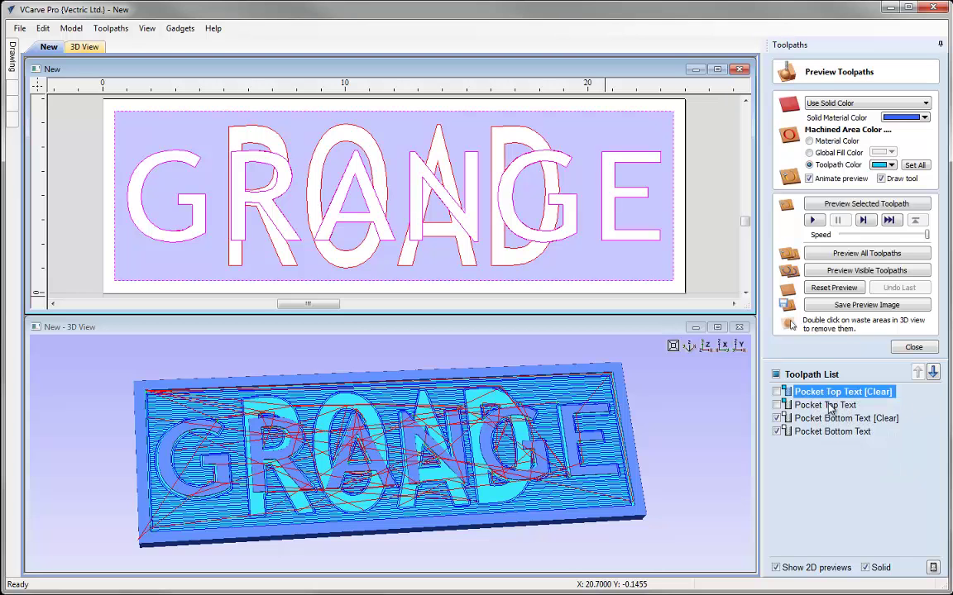
pyautogui.click(831, 406)
pyautogui.press('Down')
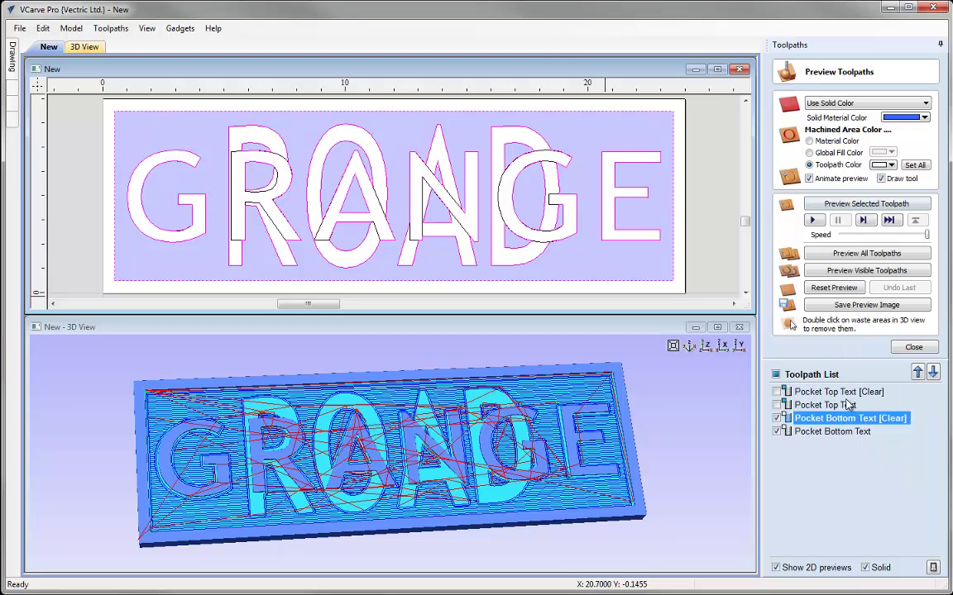
pyautogui.press('Down')
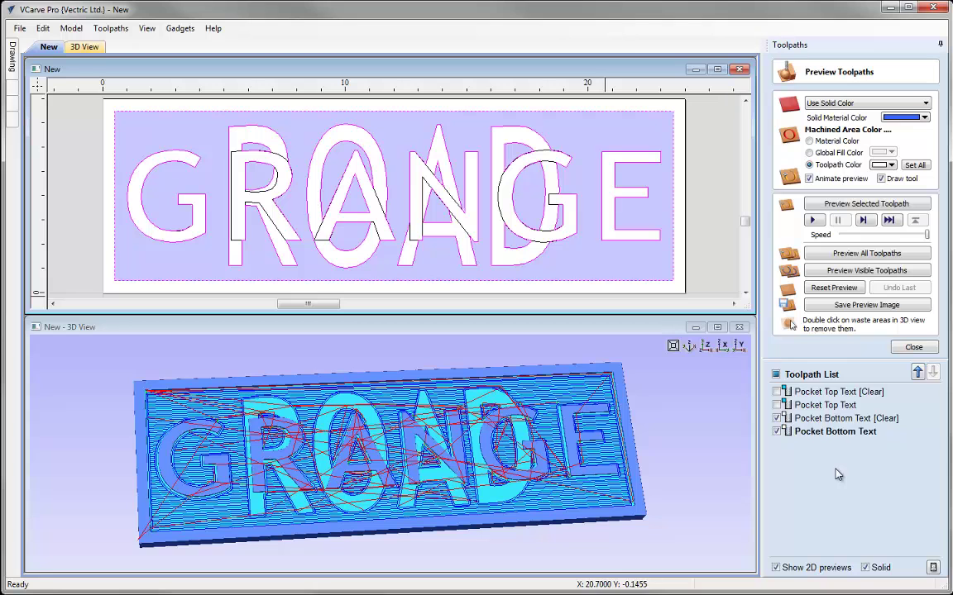
pyautogui.click(778, 419)
pyautogui.click(865, 273)
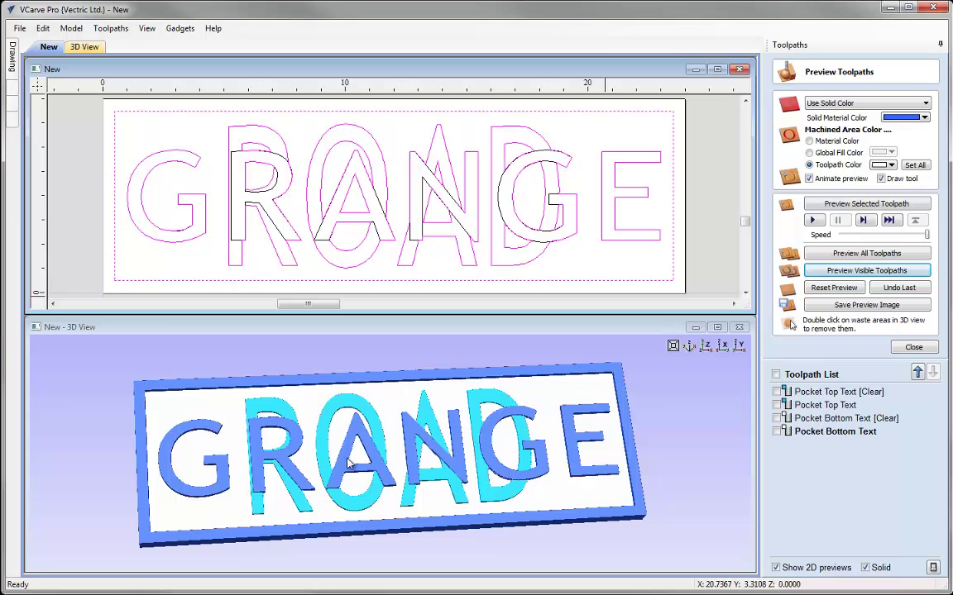
pyautogui.click(724, 411)
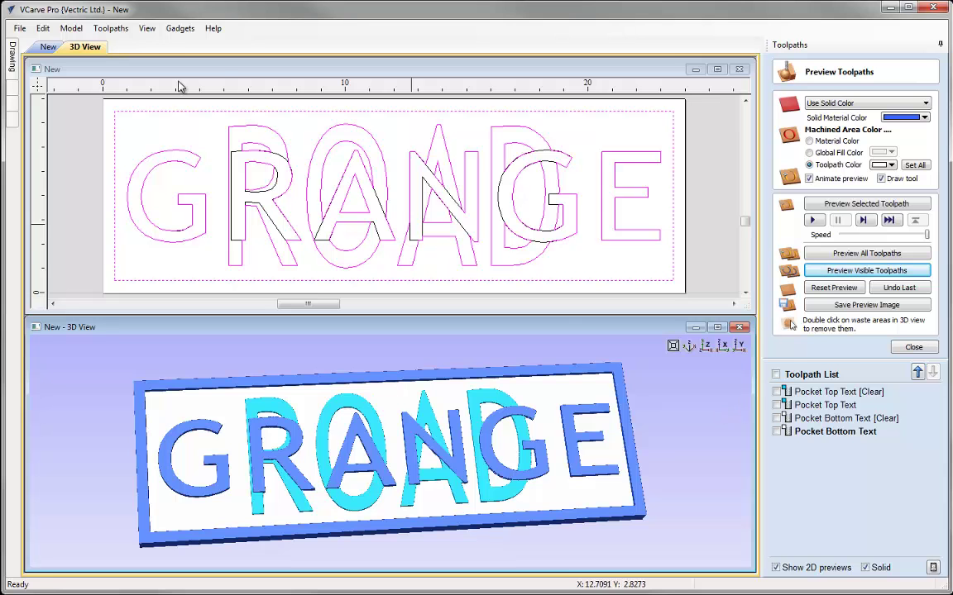
# Step: Save the sign as a VCarve file named Simple_Stacked_Text in the StackedText_FILES folder
pyautogui.click(19, 28)
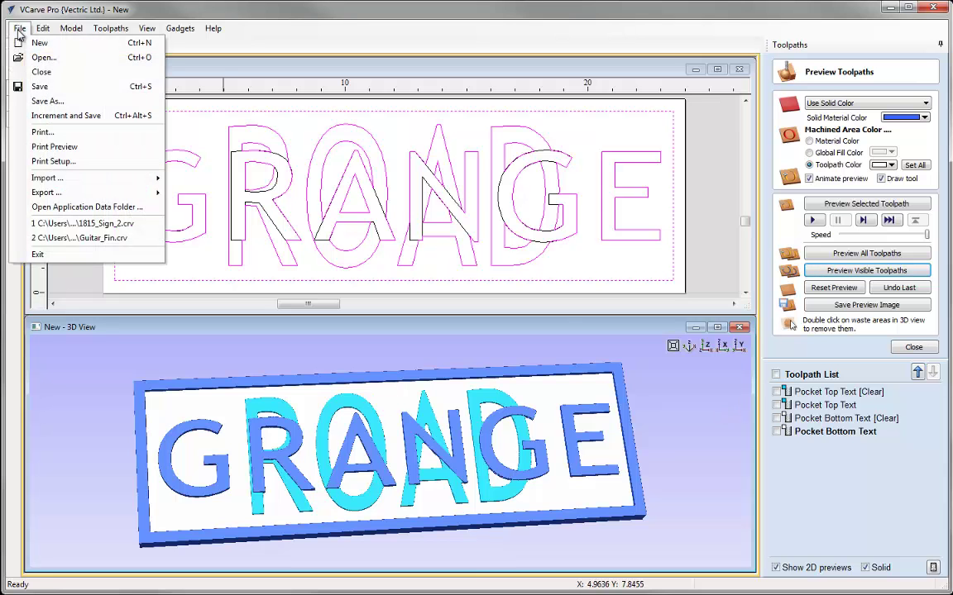
pyautogui.click(59, 103)
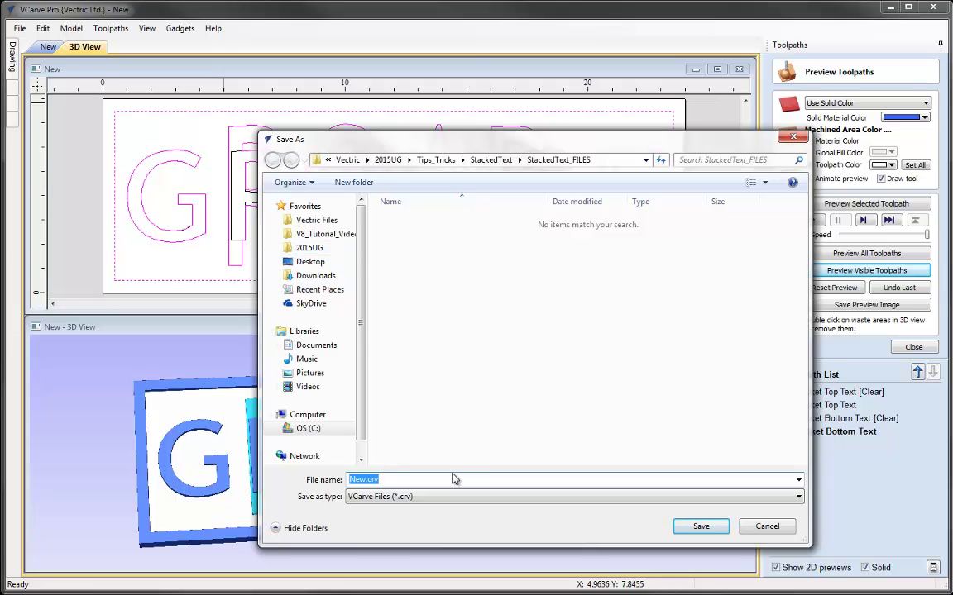
pyautogui.write('Simple_Stacke')
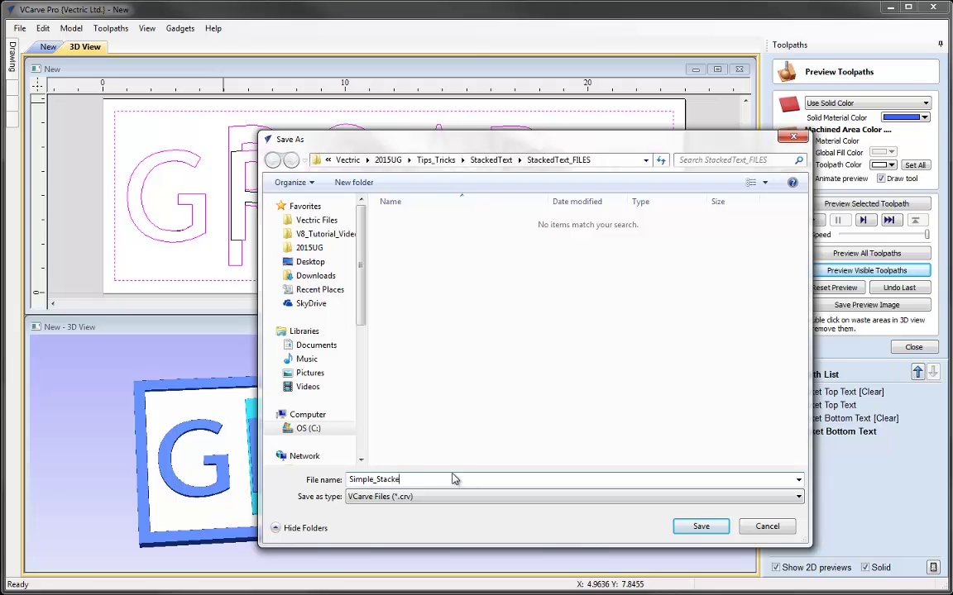
pyautogui.write('d_Text')
pyautogui.click(691, 527)
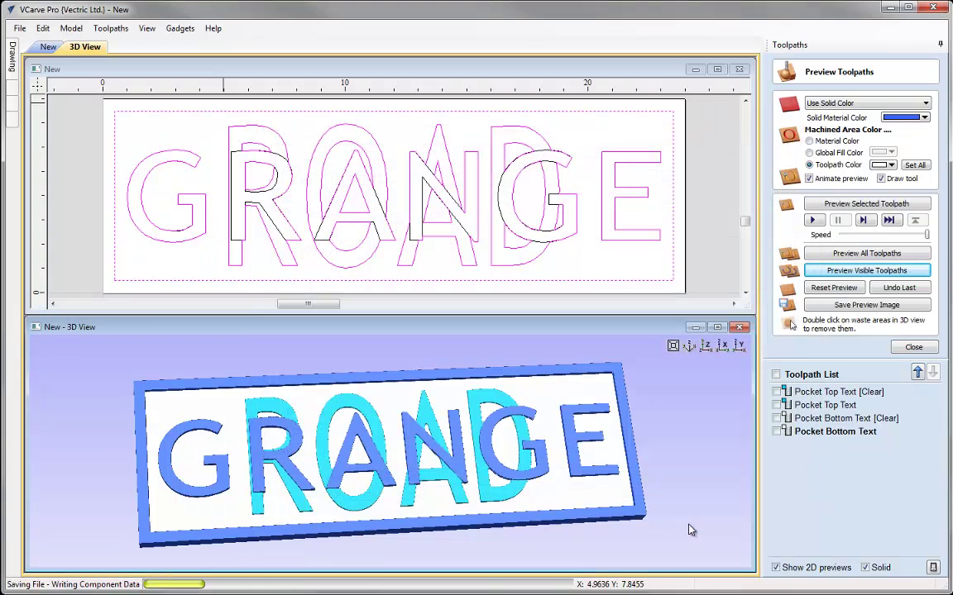